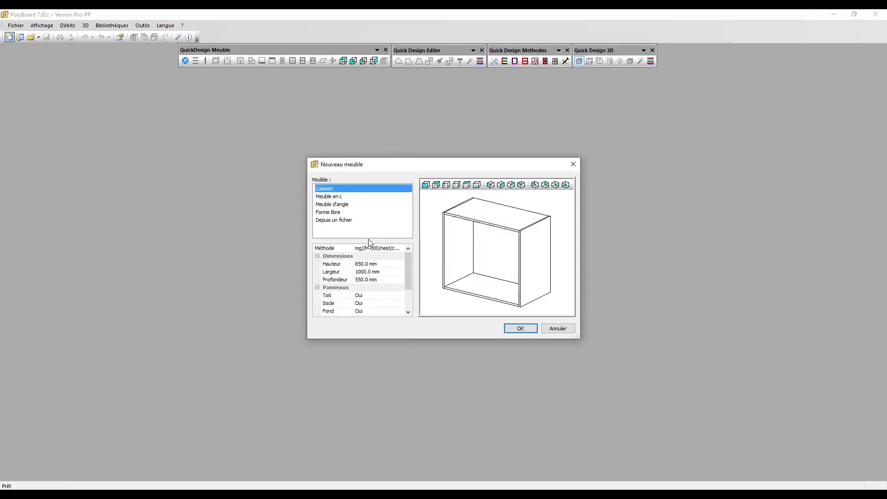
# Cancel the Nouveau meuble dialog without creating a cabinet.
pyautogui.click(554, 329)
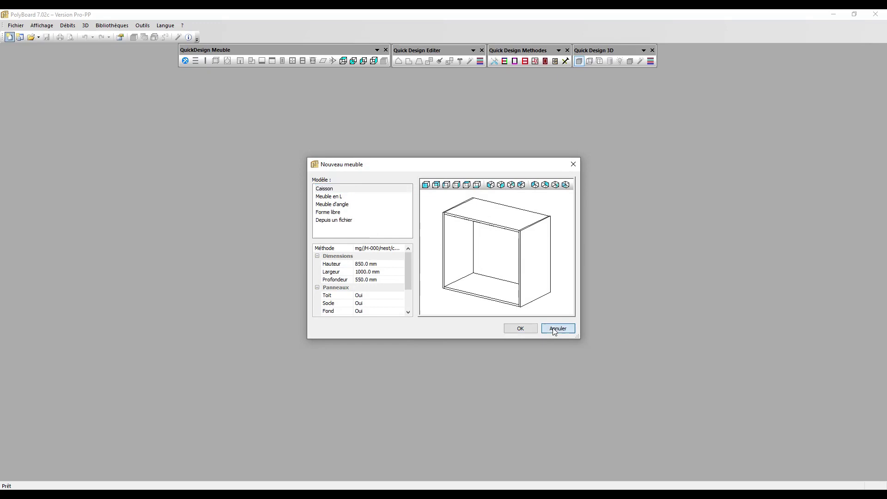
# Switch to English, create default box cabinet Cabinet2 (850 × 1000 × 550 mm), and orbit its 3D view.
pyautogui.click(165, 26)
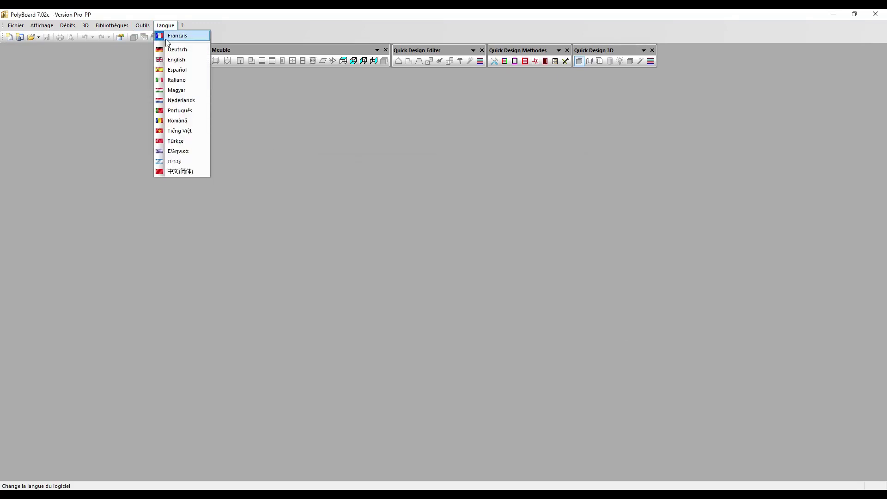
pyautogui.click(176, 59)
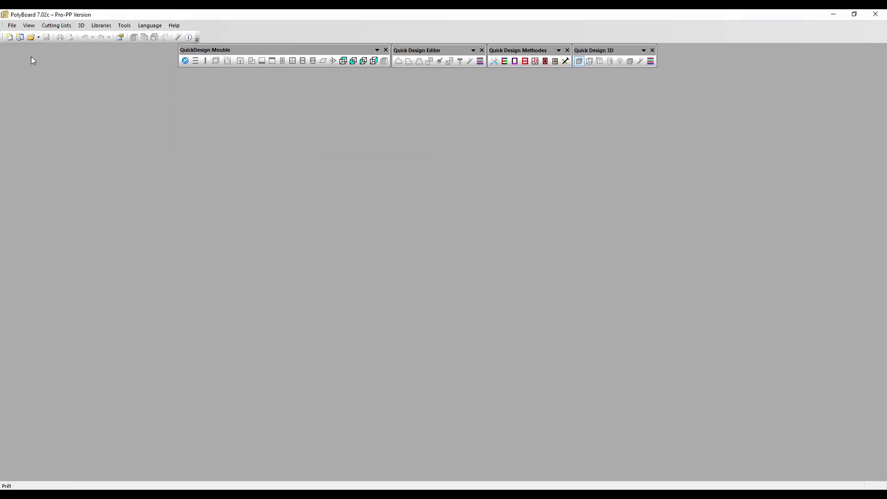
pyautogui.click(10, 37)
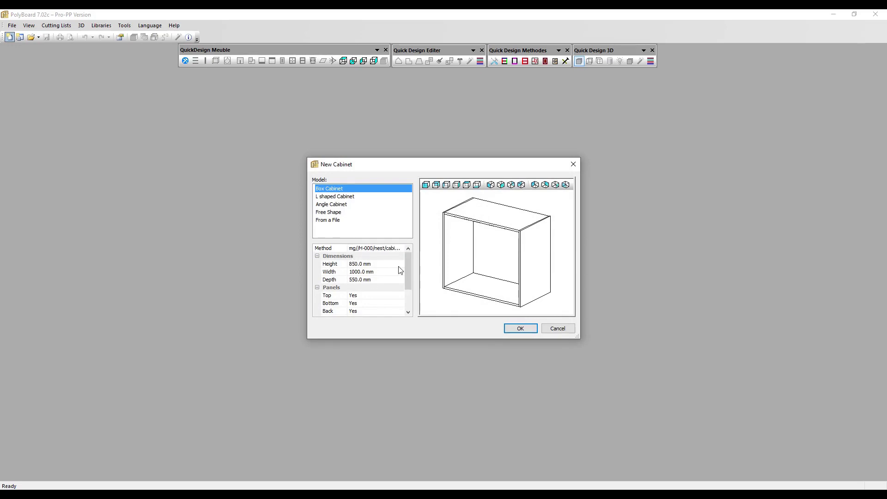
pyautogui.click(519, 328)
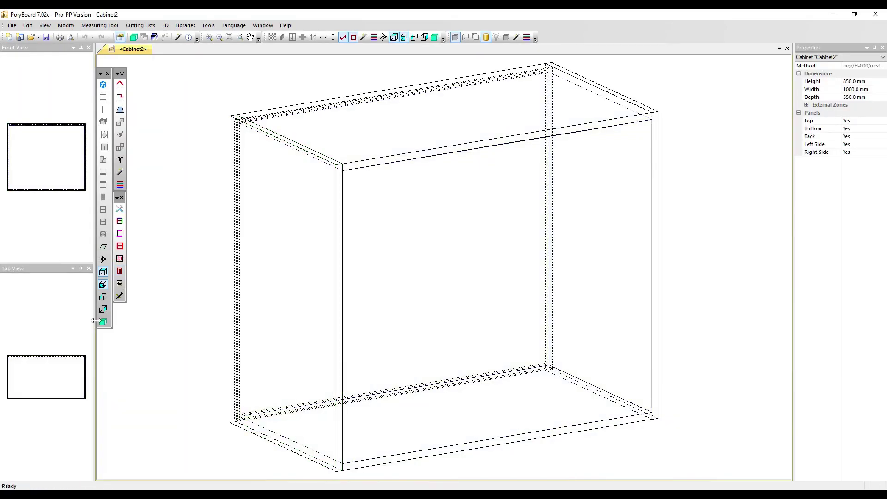
pyautogui.click(103, 321)
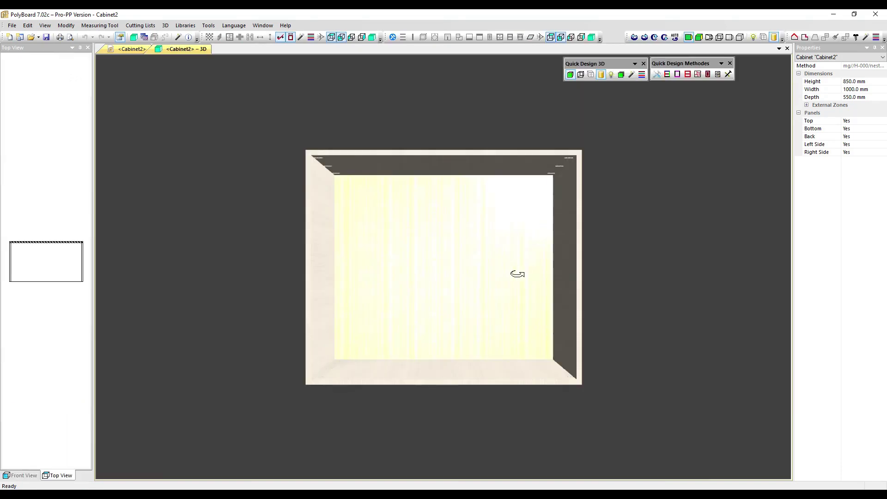
pyautogui.moveTo(518, 274); pyautogui.dragTo(421, 259)
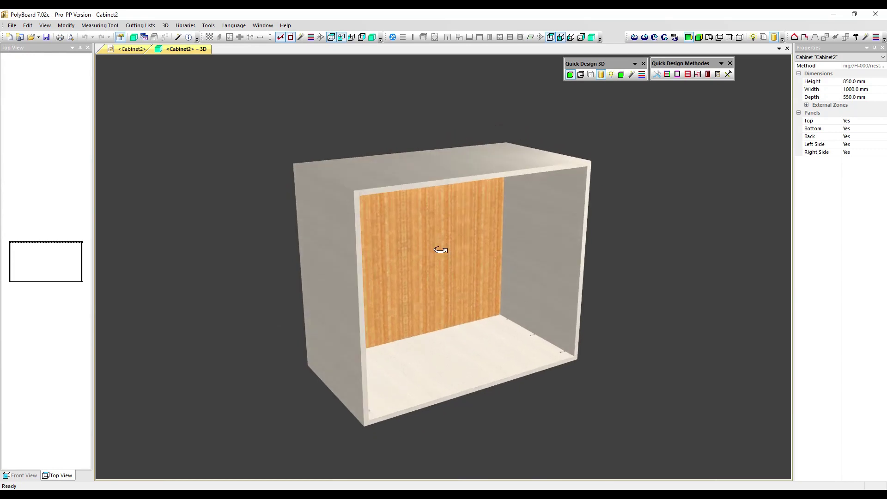
# Move the '<Cabinet2> – 3D' tab into a new vertical tab group beside the wireframe.
pyautogui.rightClick(179, 50)
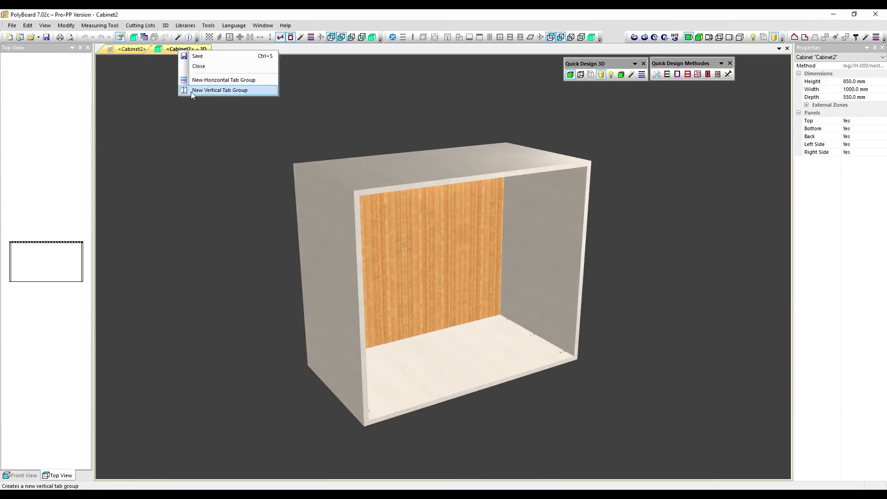
pyautogui.click(192, 91)
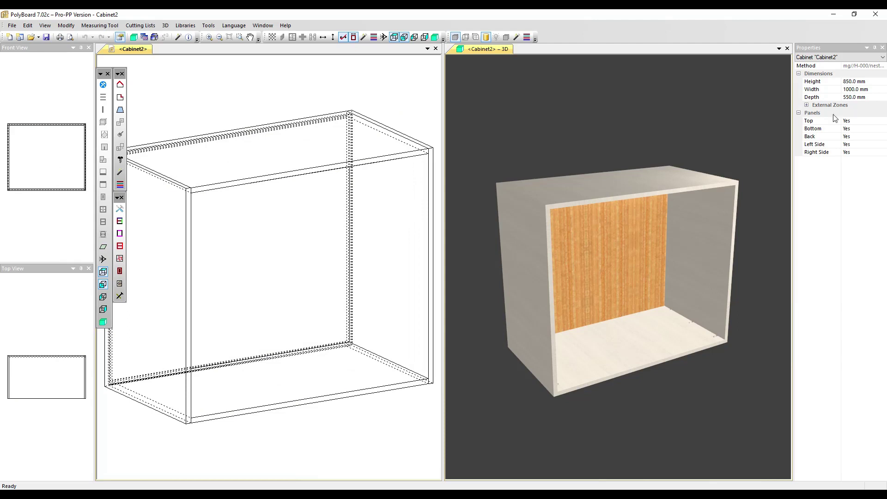
# Set the External Zones left side width to 19 mm and select the new left zone.
pyautogui.click(806, 106)
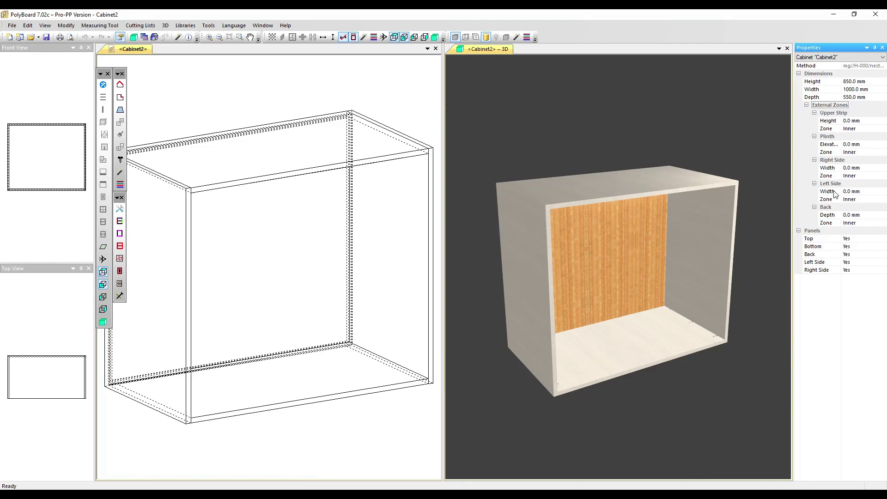
pyautogui.click(860, 194)
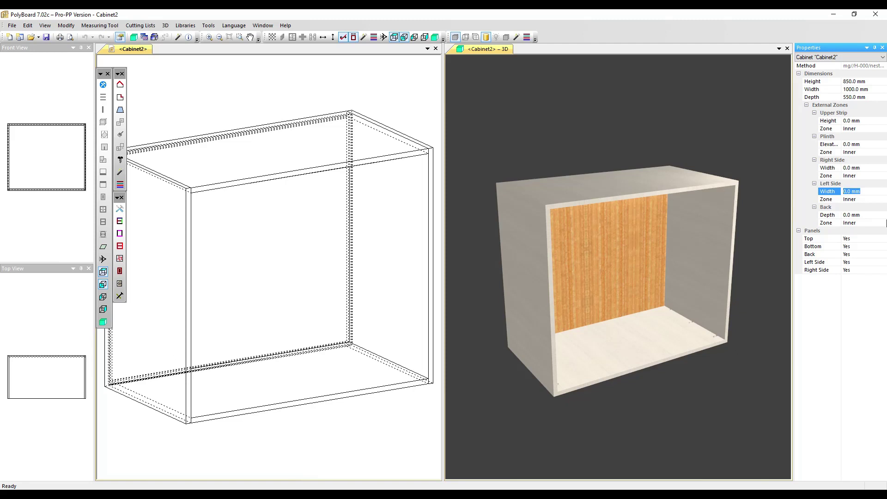
pyautogui.write('19.0')
pyautogui.press('Return')
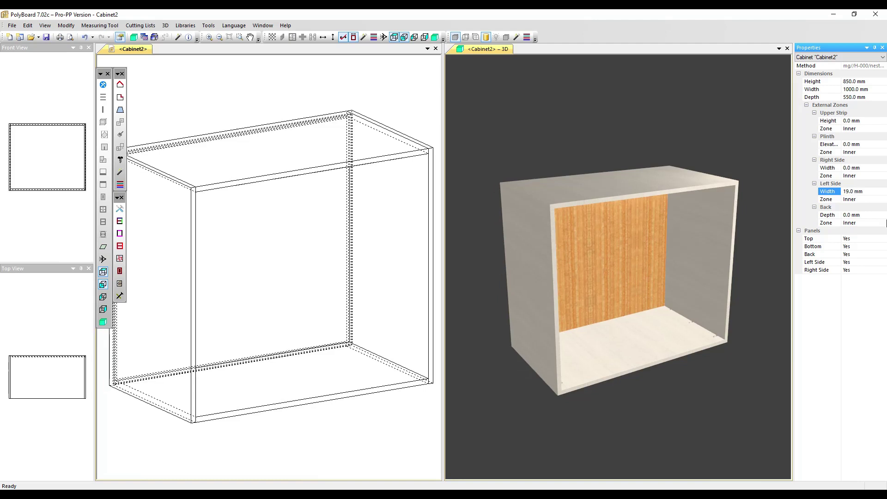
pyautogui.click(188, 239)
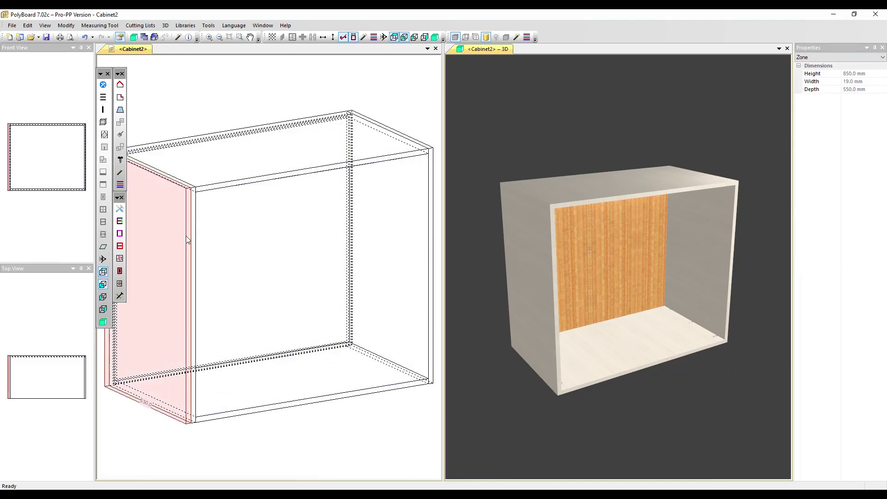
# Add an Upright 5 panel (850 × 550 mm, 19 mm thick) into the left external zone.
pyautogui.rightClick(188, 239)
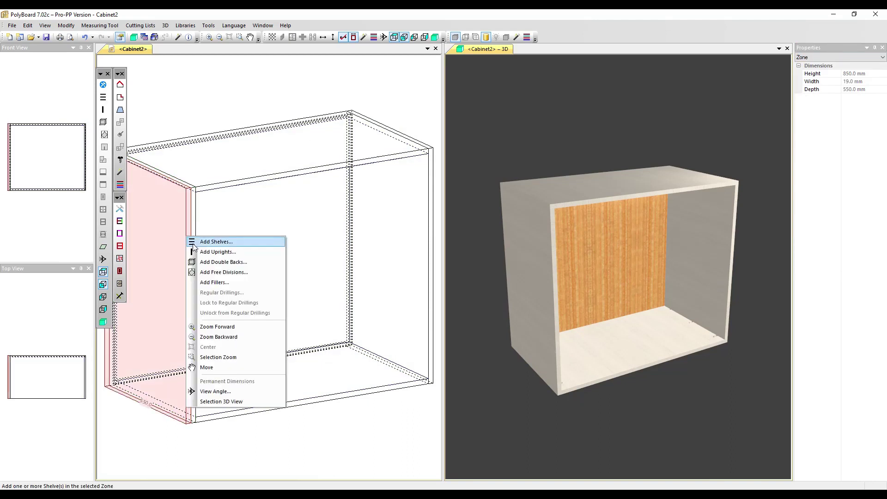
pyautogui.click(202, 252)
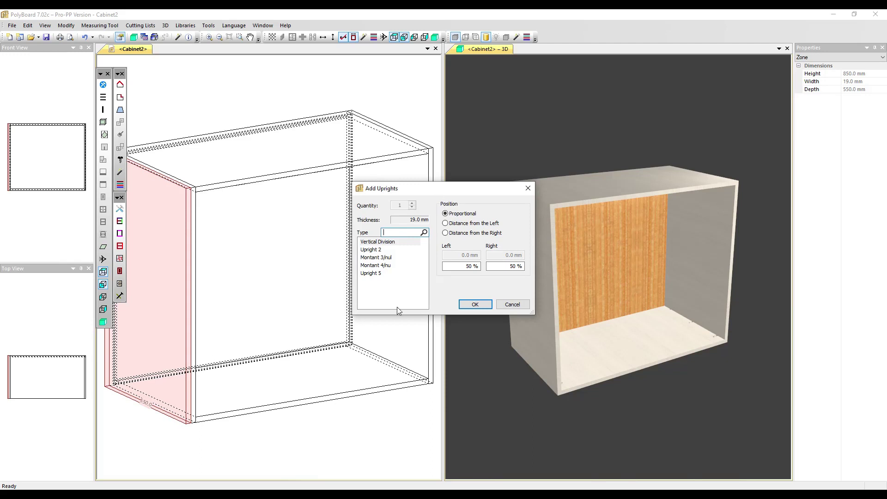
pyautogui.click(374, 273)
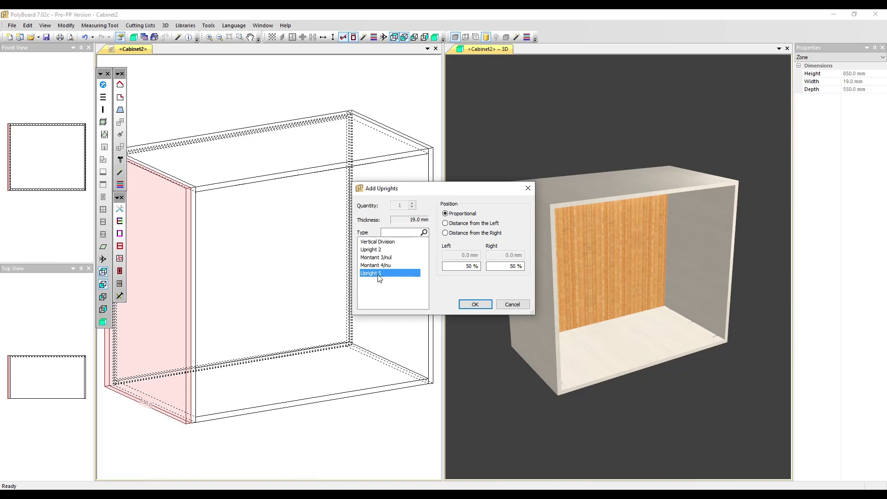
pyautogui.click(475, 304)
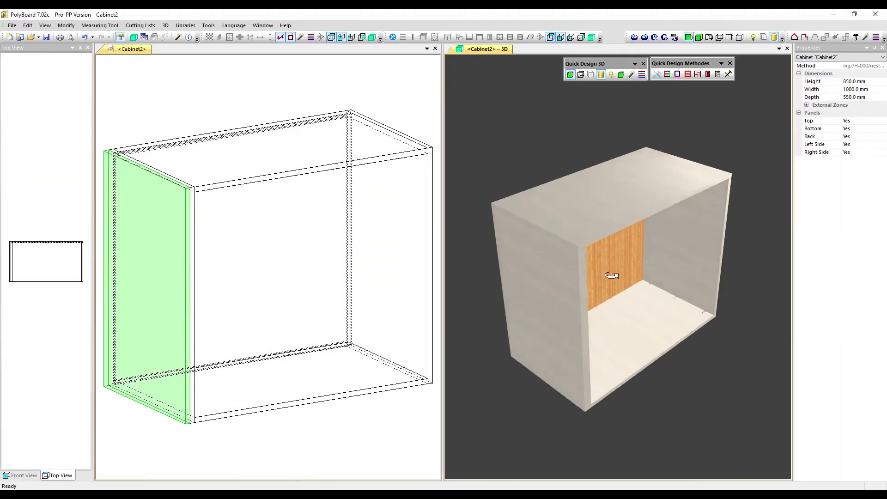
pyautogui.moveTo(611, 276); pyautogui.dragTo(580, 258)
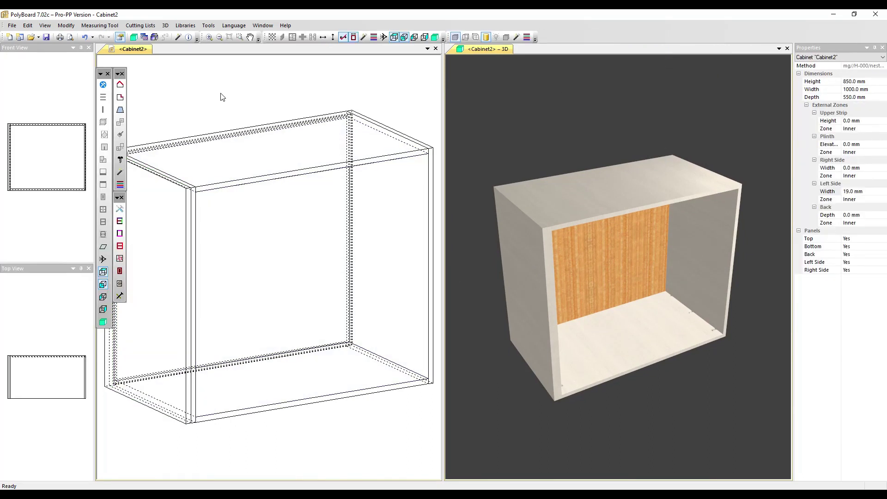
# In the generic materials style, add a per-panel rule targeting Division > Upright > Upright 5.
pyautogui.click(120, 222)
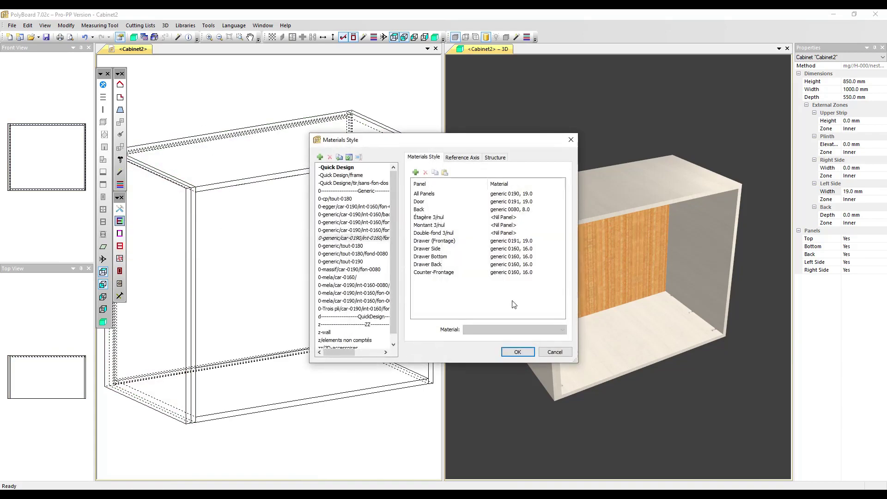
pyautogui.click(363, 238)
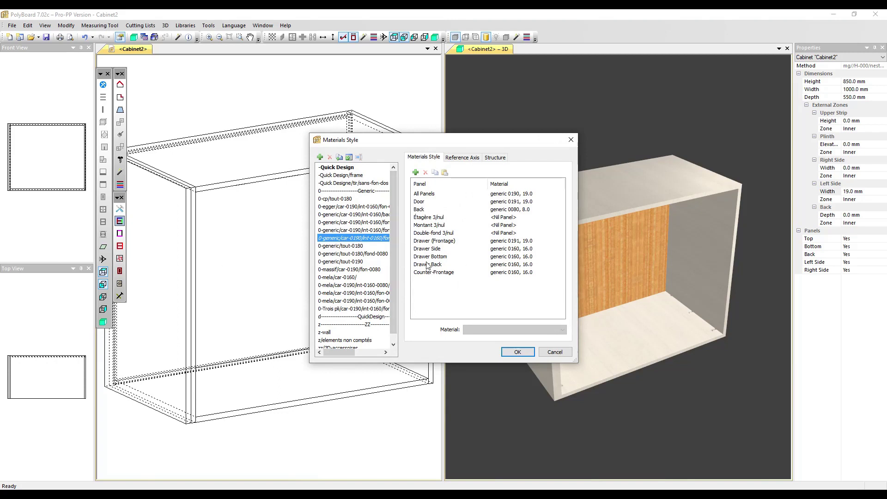
pyautogui.click(416, 172)
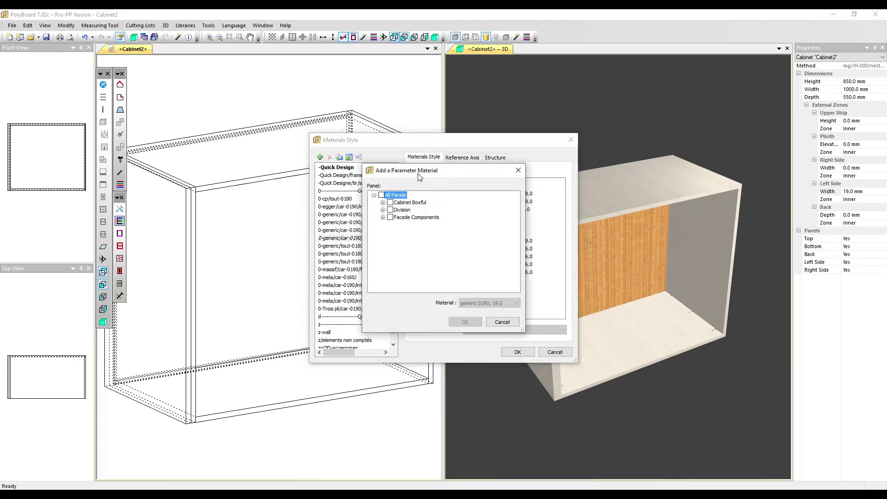
pyautogui.click(382, 211)
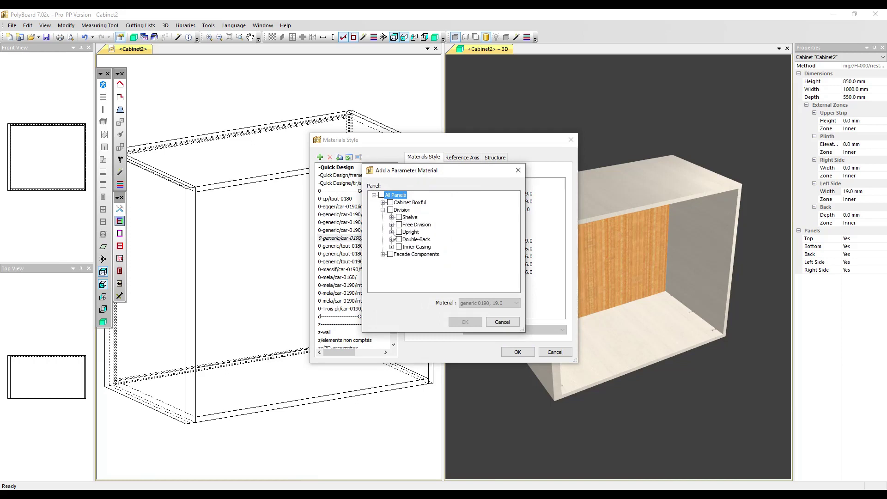
pyautogui.click(392, 232)
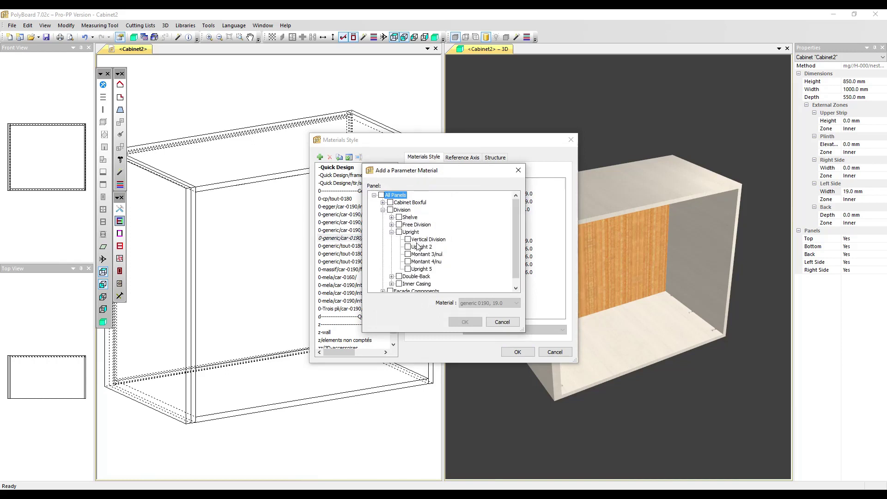
pyautogui.click(408, 269)
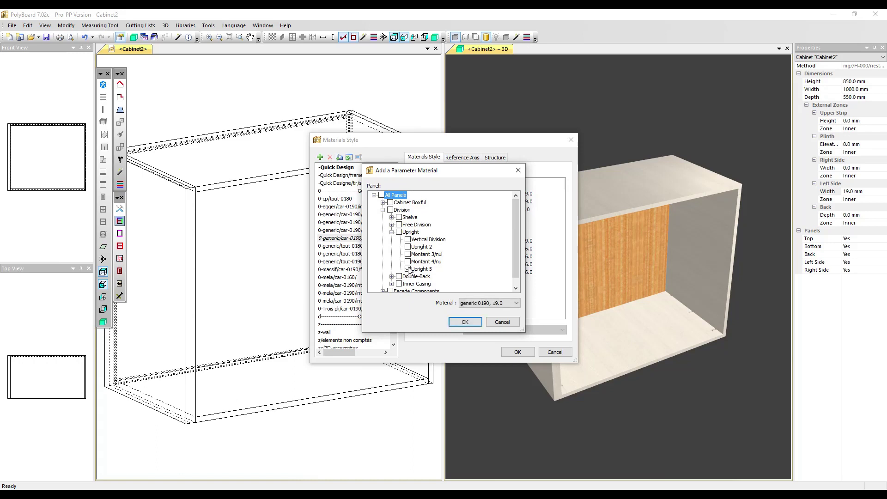
# Give the Upright 5 rule material generic 0191, 19.0 and apply it to the whole cabinet.
pyautogui.click(500, 304)
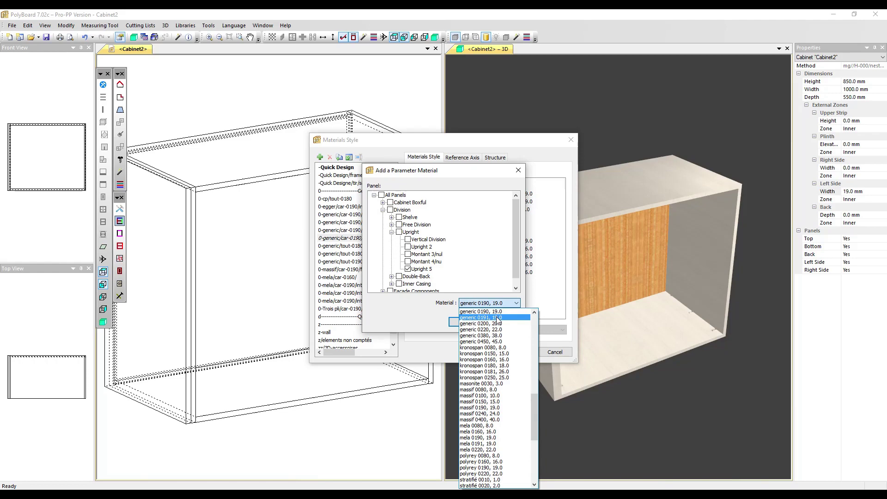
pyautogui.click(498, 317)
pyautogui.click(471, 322)
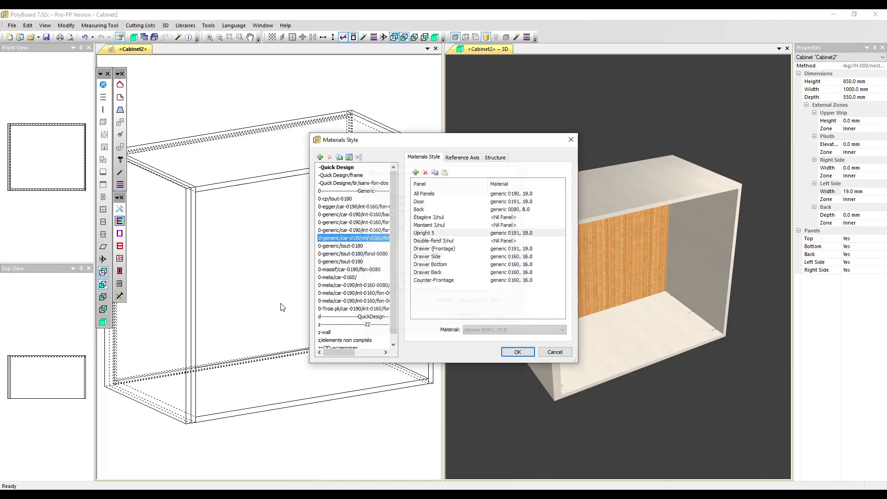
pyautogui.click(518, 352)
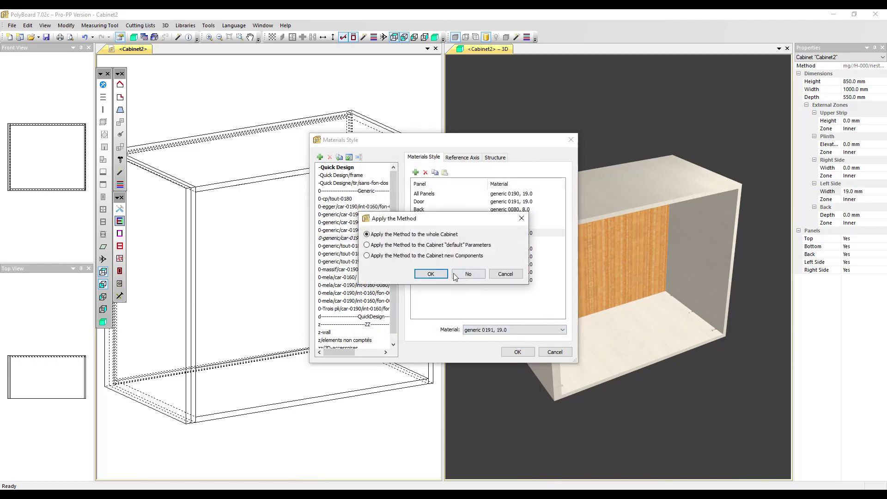
pyautogui.click(428, 276)
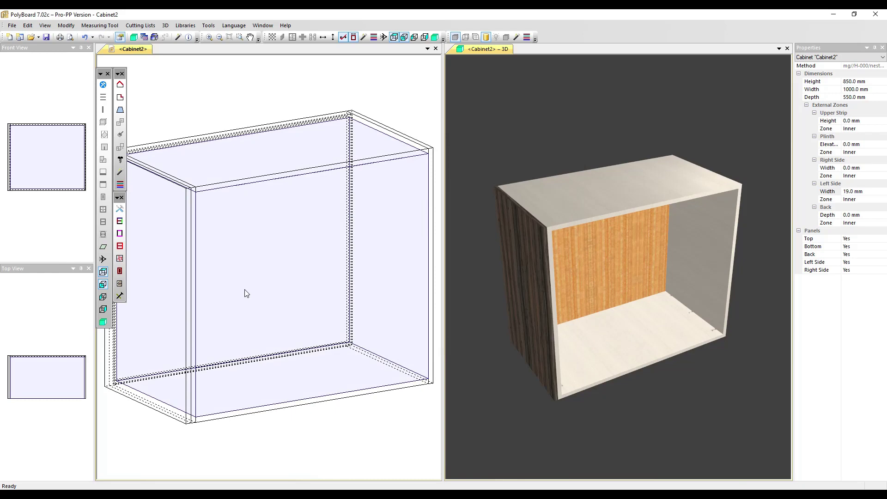
pyautogui.moveTo(527, 308); pyautogui.dragTo(513, 258)
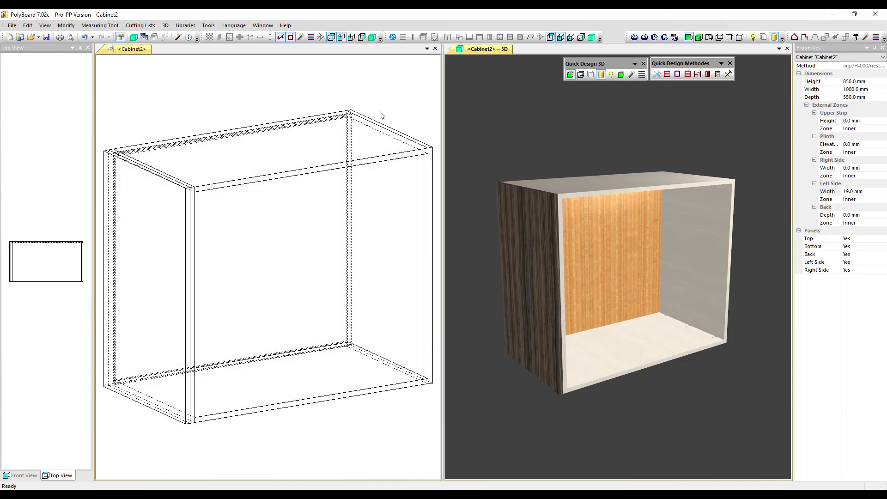
# Activate the 2D wireframe view to check the left end panel is Upright 5.
pyautogui.click(386, 93)
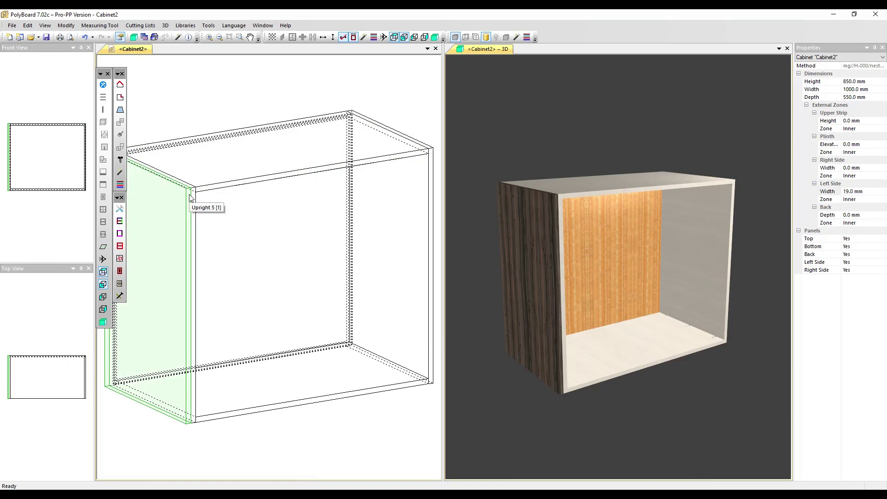
# Apply edging style 0-chant/tot-010/fac-020 to the whole cabinet, showing red banded edges.
pyautogui.click(120, 246)
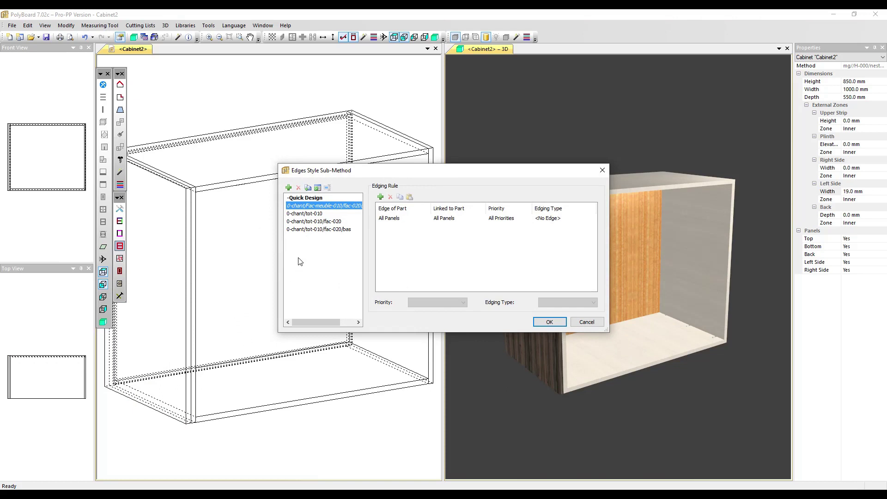
pyautogui.click(318, 222)
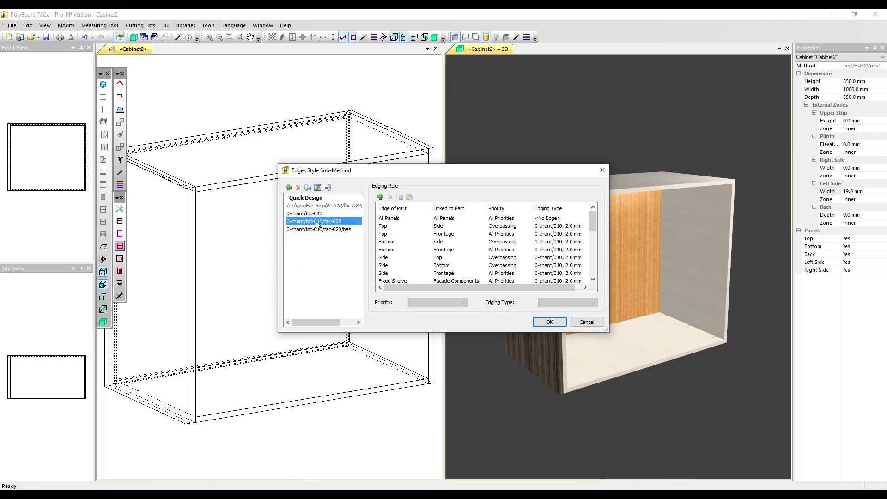
pyautogui.click(550, 322)
pyautogui.click(431, 276)
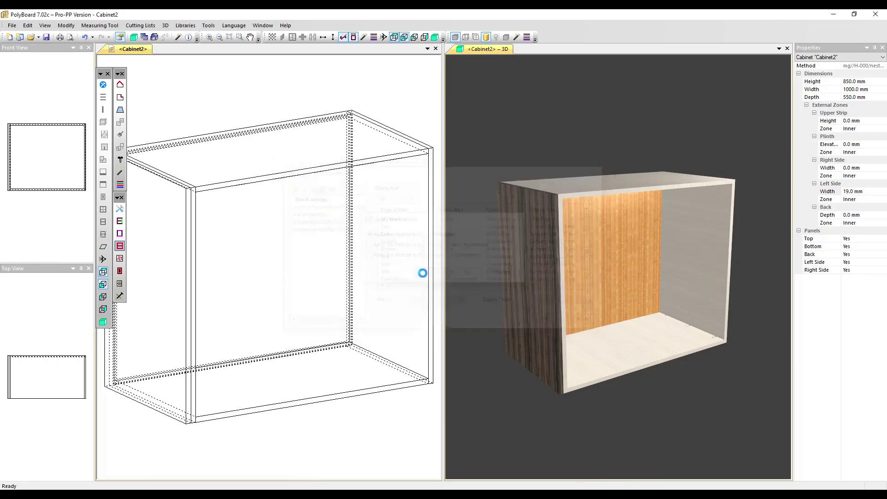
pyautogui.moveTo(564, 257); pyautogui.dragTo(626, 279)
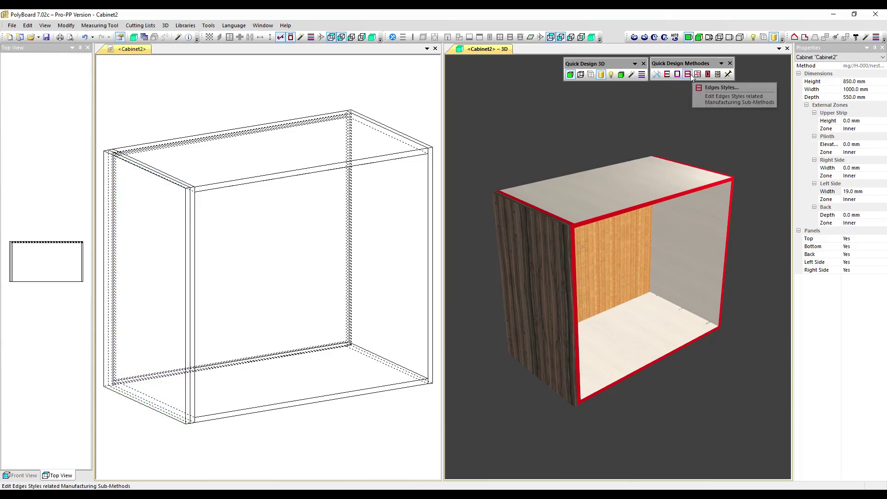
# Add an edging rule for Upright 5 linked to the Cabinet Boxful Frontage.
pyautogui.click(687, 76)
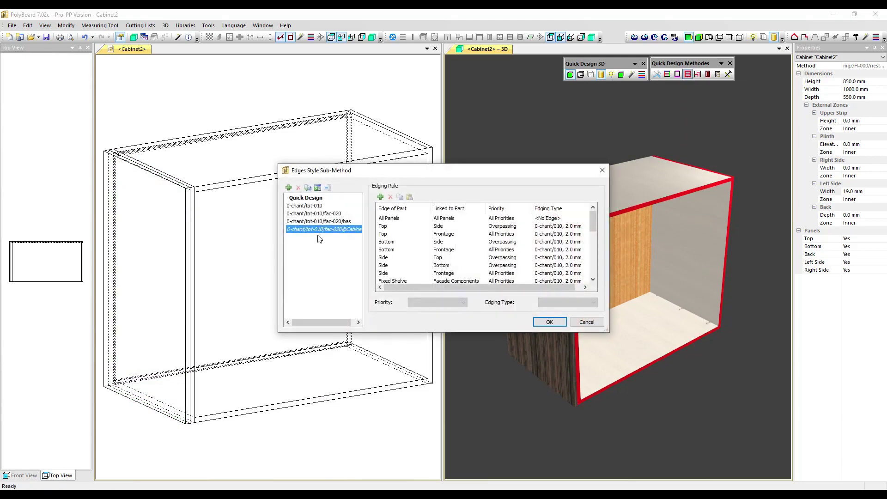
pyautogui.click(383, 198)
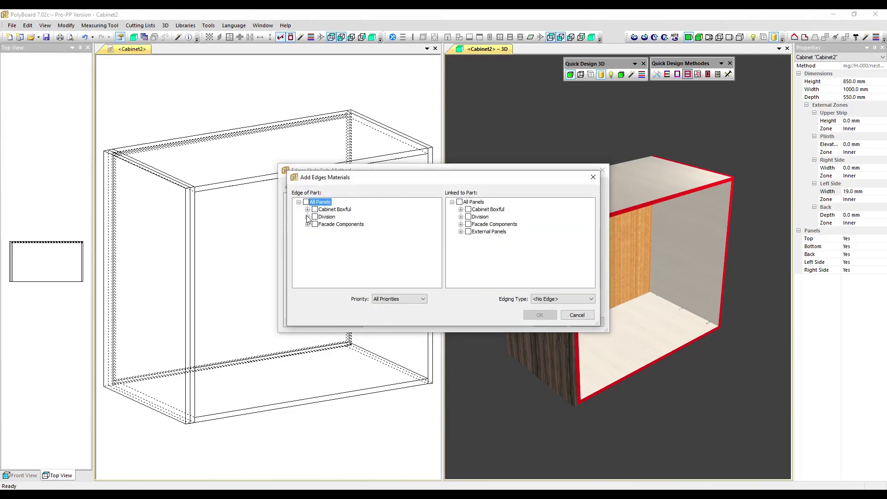
pyautogui.click(307, 217)
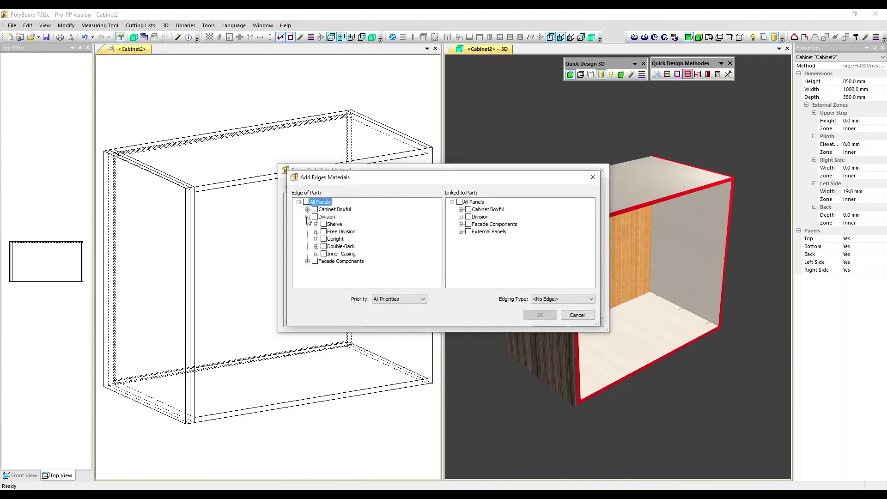
pyautogui.click(316, 239)
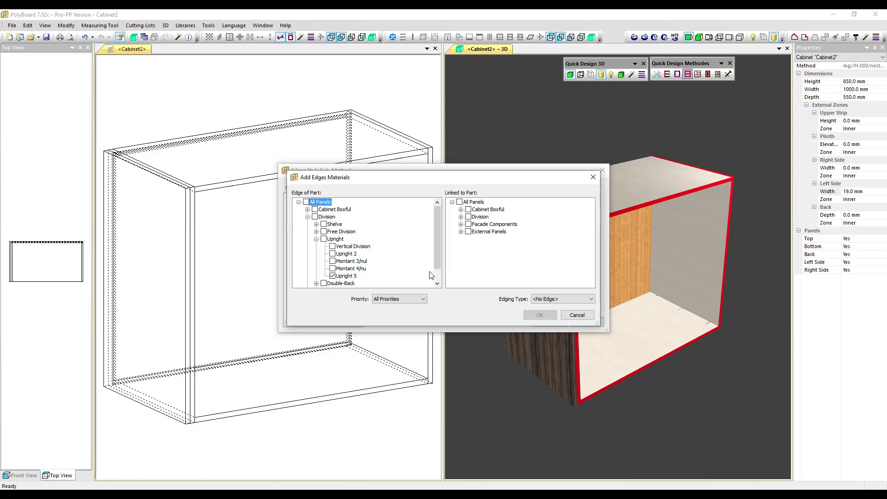
pyautogui.click(461, 209)
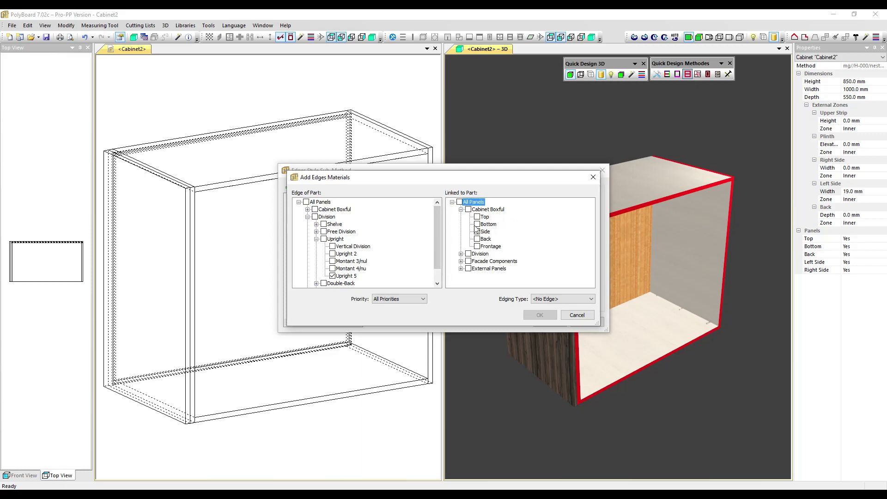
pyautogui.click(477, 246)
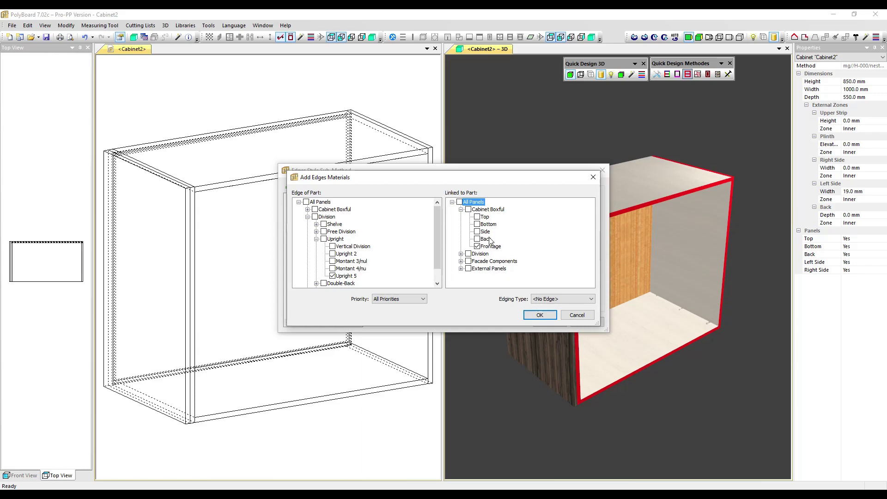
# Set the rule's edging type to 0-chant/030, 1.0 mm and apply the style to the cabinet.
pyautogui.click(542, 300)
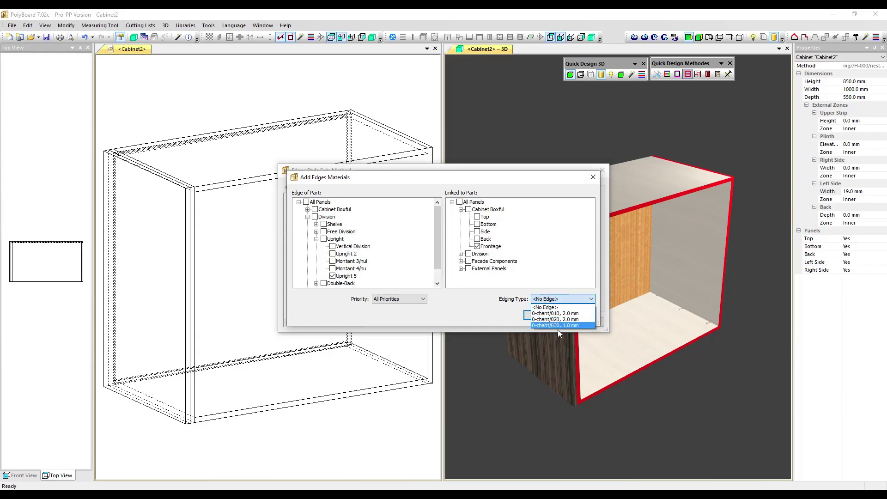
pyautogui.click(559, 325)
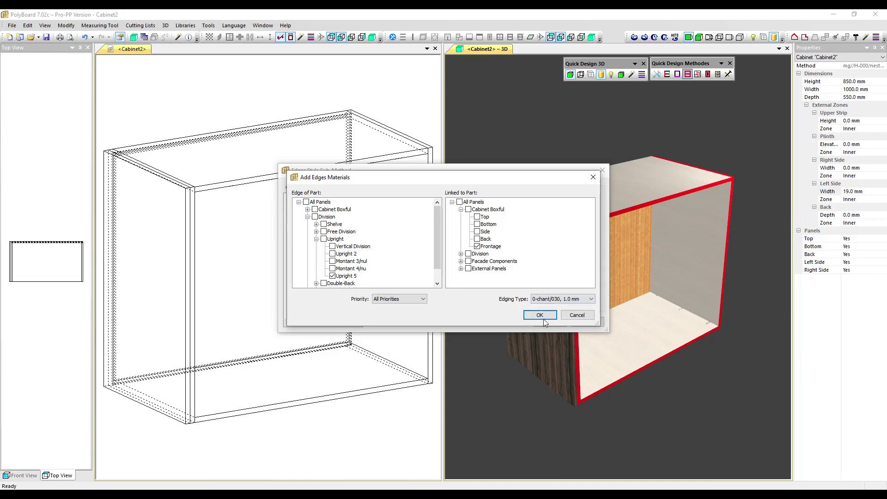
pyautogui.click(543, 318)
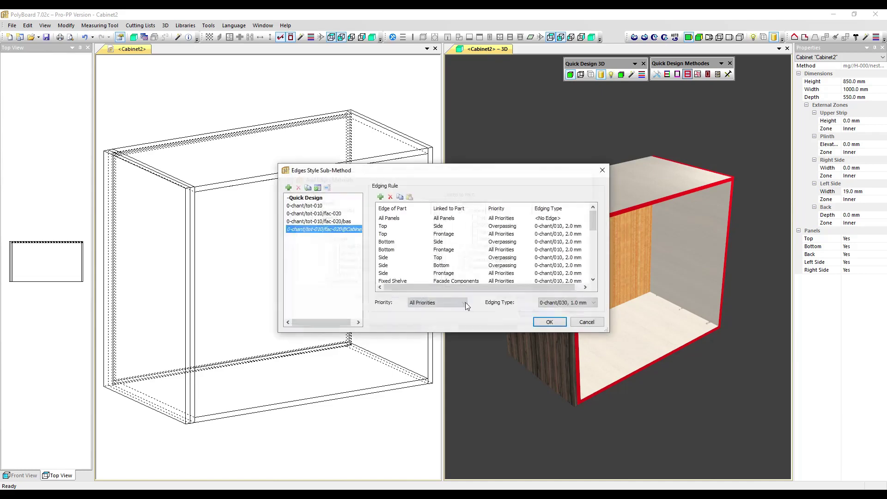
pyautogui.click(547, 322)
pyautogui.click(467, 272)
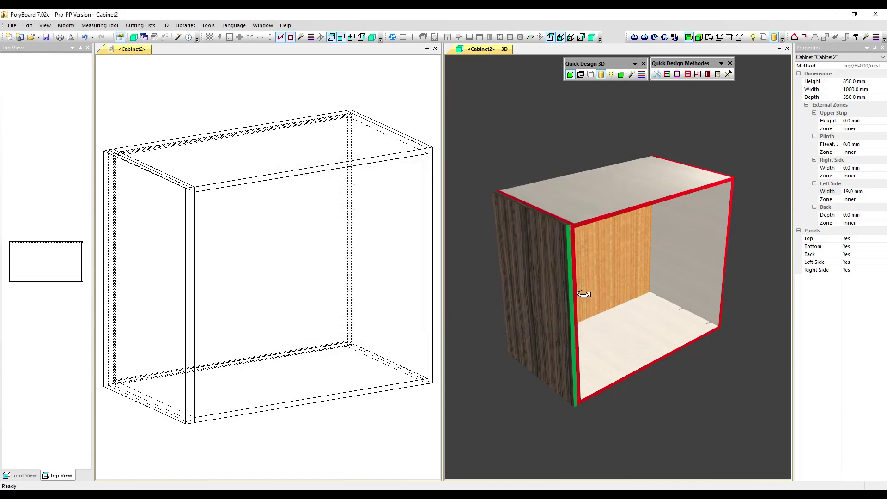
pyautogui.moveTo(584, 293); pyautogui.dragTo(536, 314)
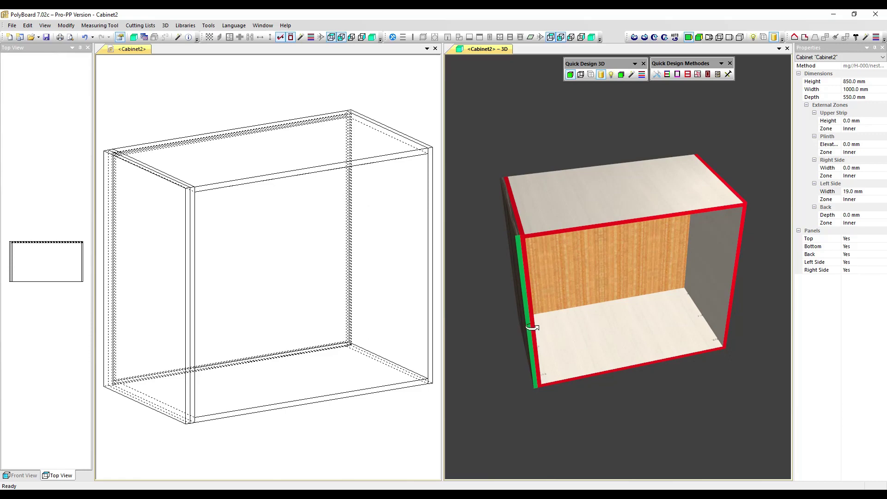
pyautogui.moveTo(524, 328); pyautogui.dragTo(641, 311)
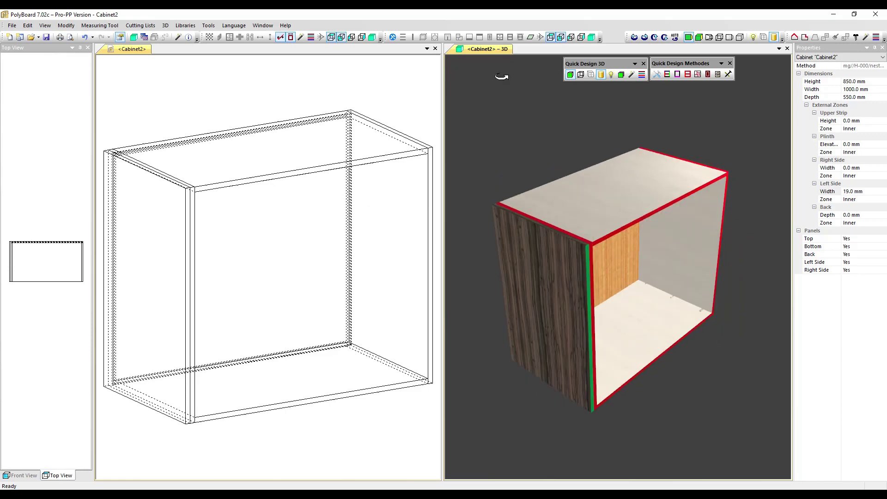
# Save the edited edging as a copy named '0-chant/tot-010/fac-020/end-pan' and apply it cabinet-wide.
pyautogui.click(687, 74)
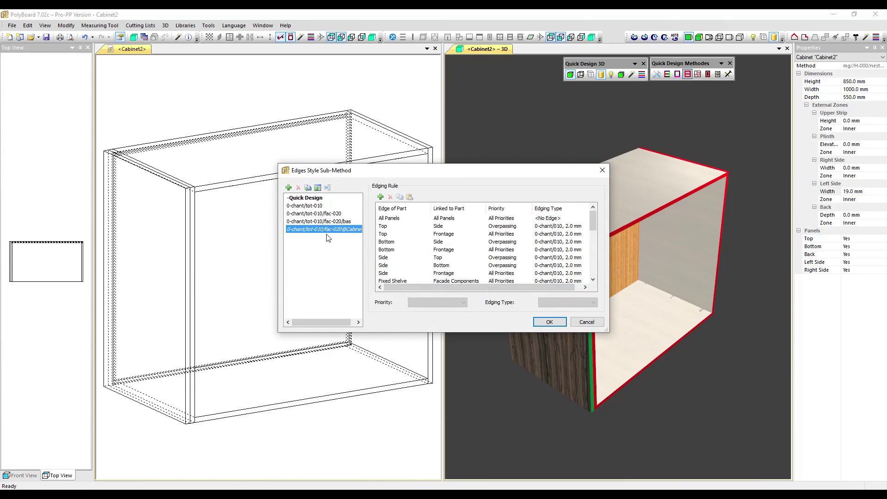
pyautogui.click(308, 188)
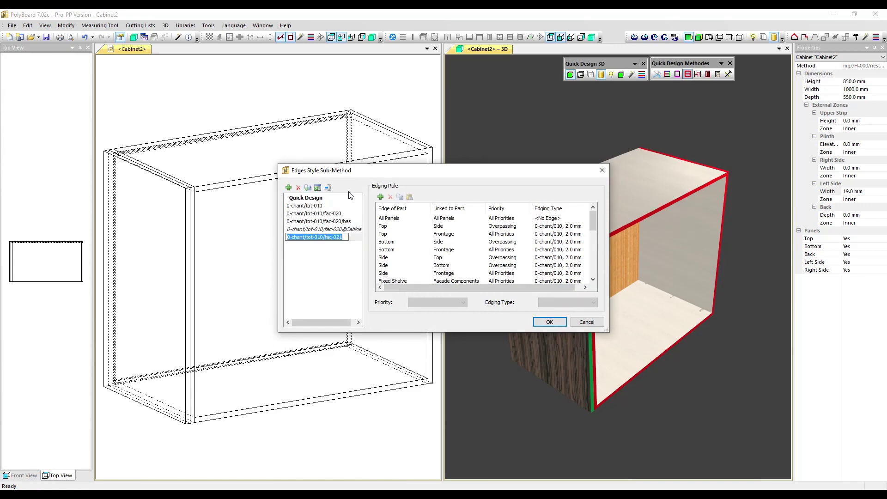
pyautogui.click(346, 237)
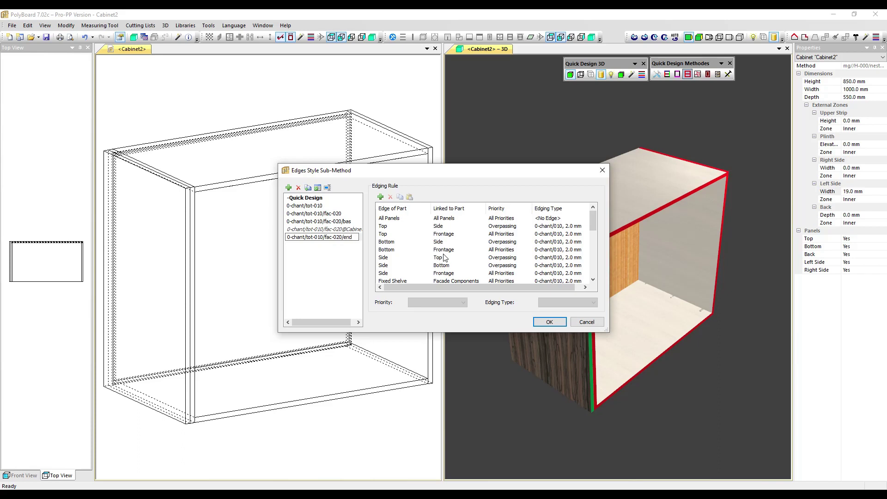
pyautogui.write('-pan')
pyautogui.press('Return')
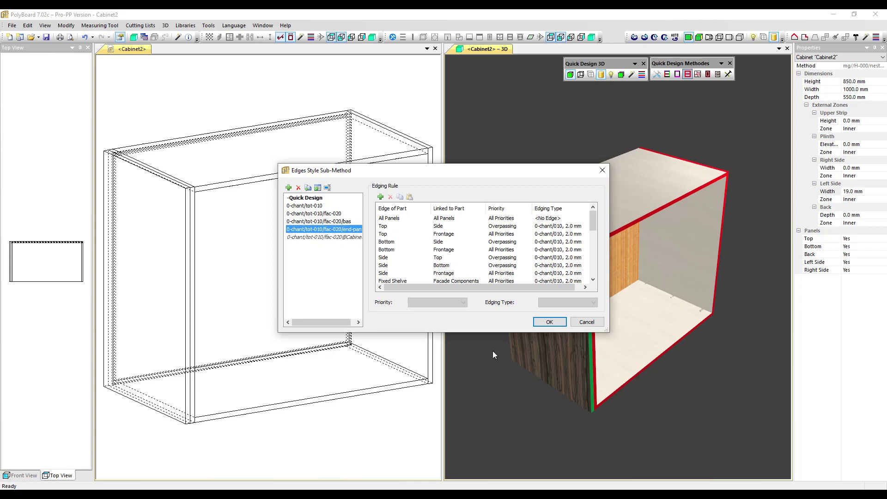
pyautogui.click(556, 322)
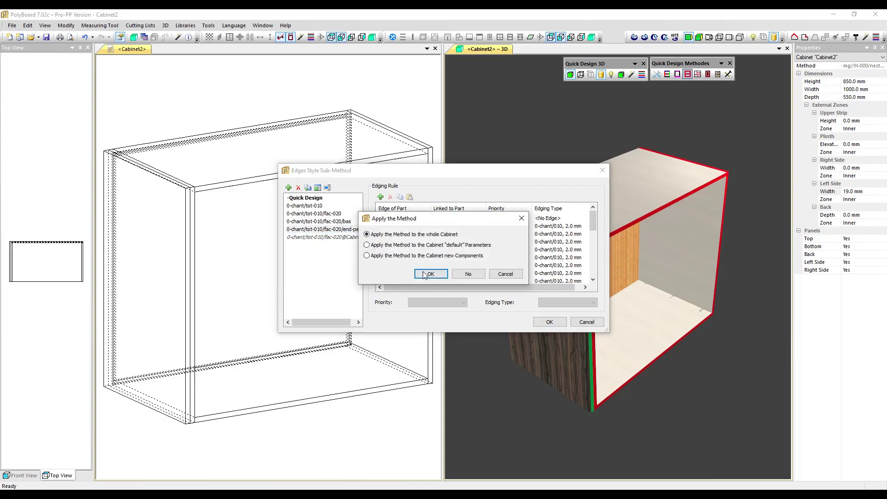
pyautogui.click(425, 274)
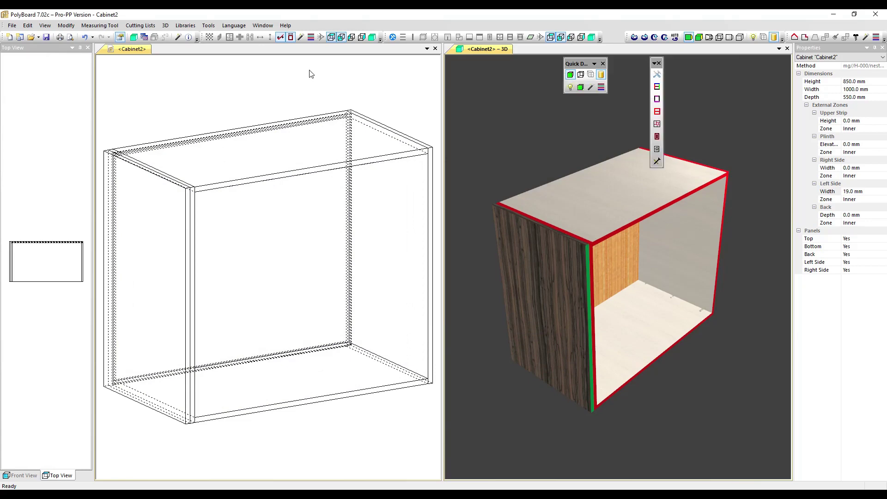
# Close Cabinet2 without saving and create box cabinet Cabinet3 at 850 × 1000 × 550 mm.
pyautogui.click(787, 49)
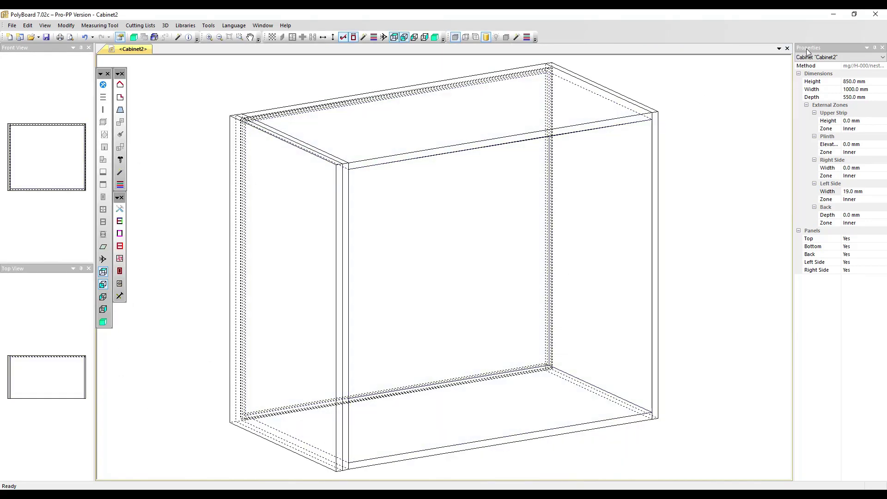
pyautogui.click(788, 48)
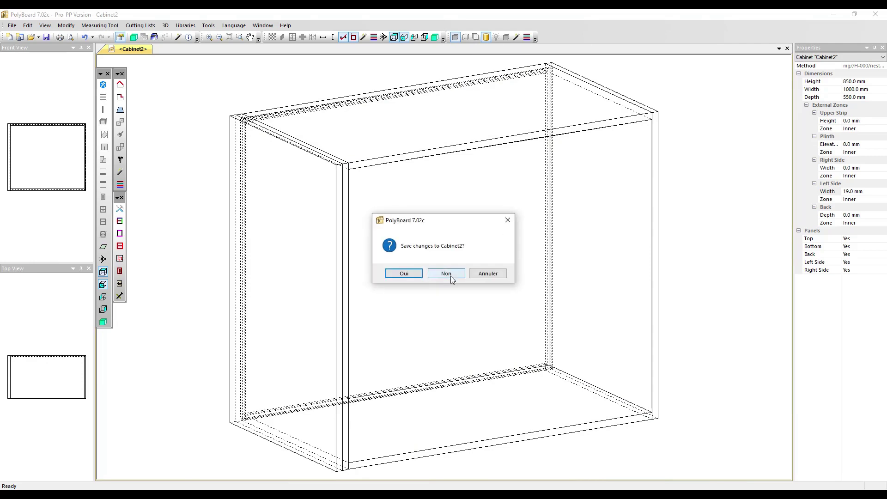
pyautogui.click(446, 274)
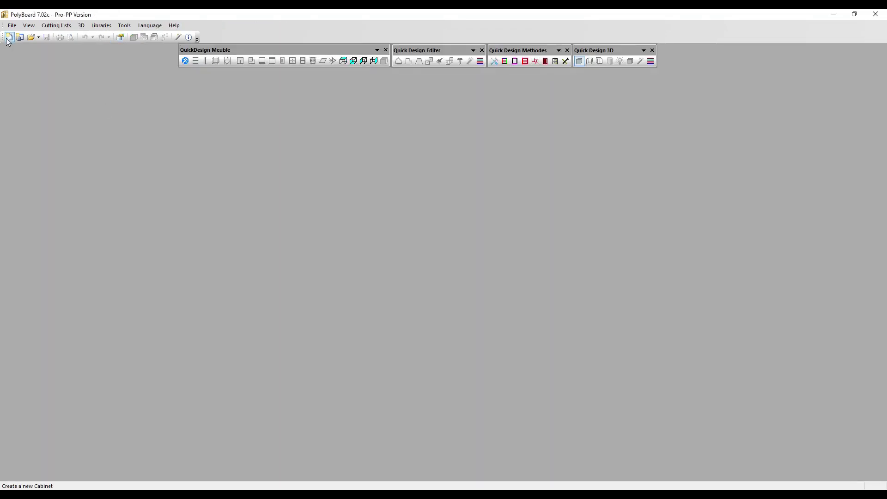
pyautogui.click(9, 37)
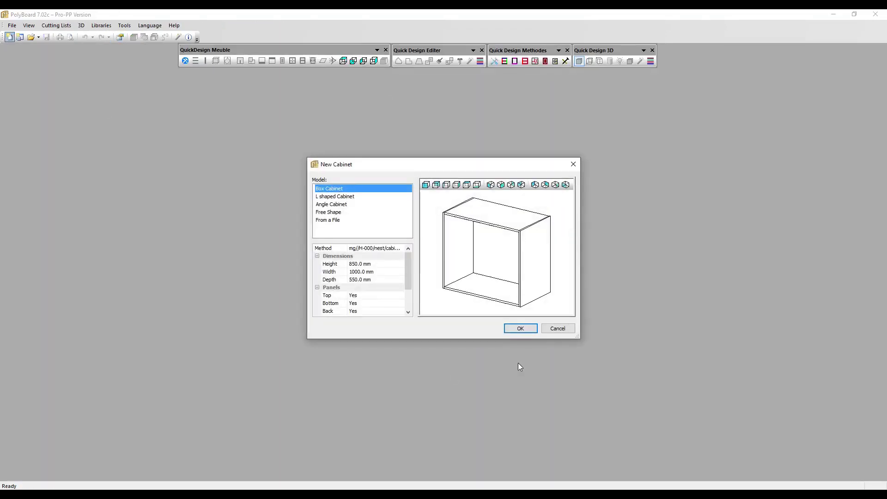
pyautogui.click(521, 329)
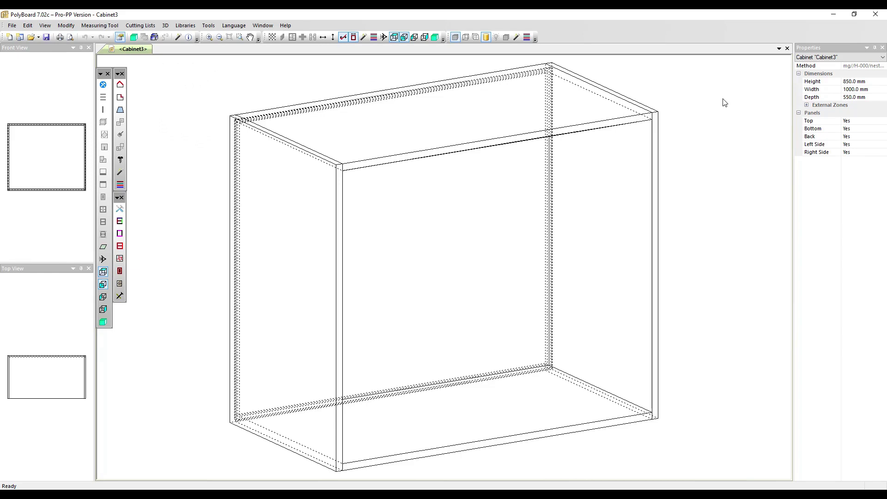
# Set Cabinet3's right and left external side zone widths to 19 mm.
pyautogui.click(806, 105)
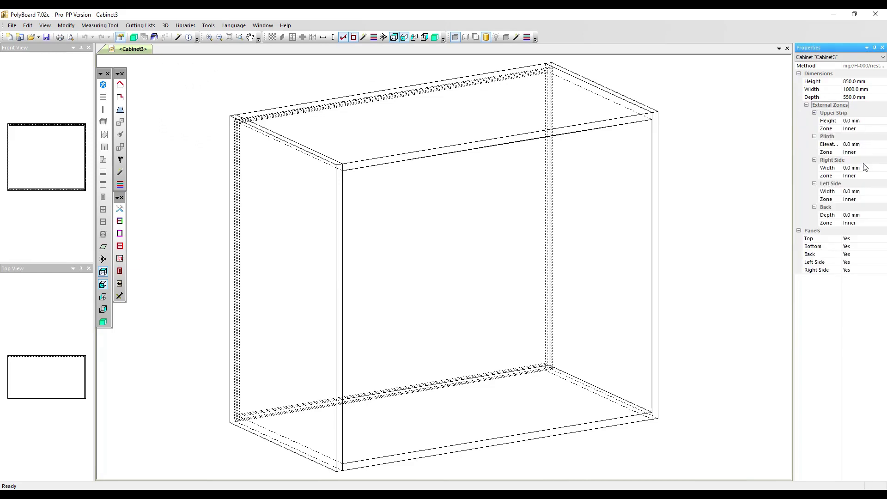
pyautogui.click(824, 169)
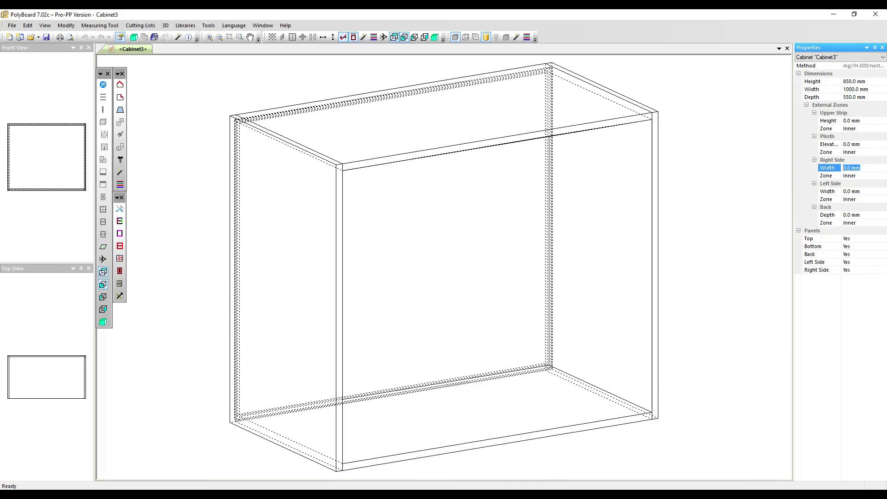
pyautogui.write('19.0')
pyautogui.press('Return')
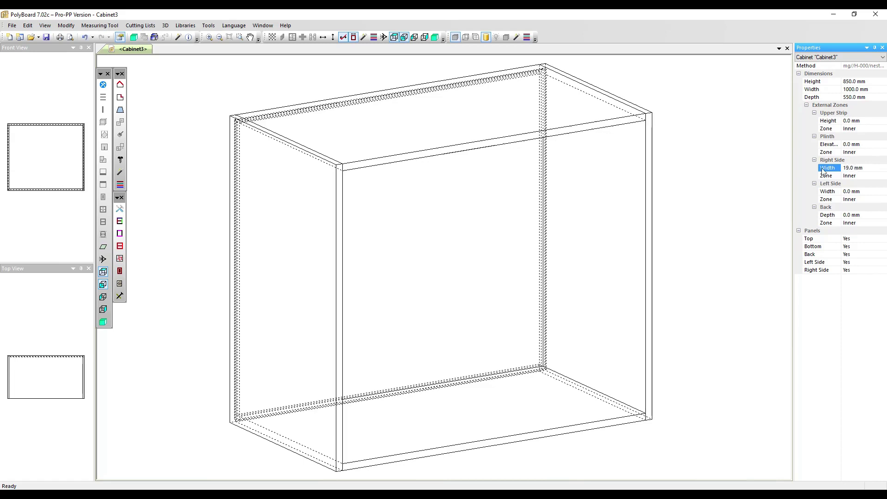
pyautogui.click(857, 191)
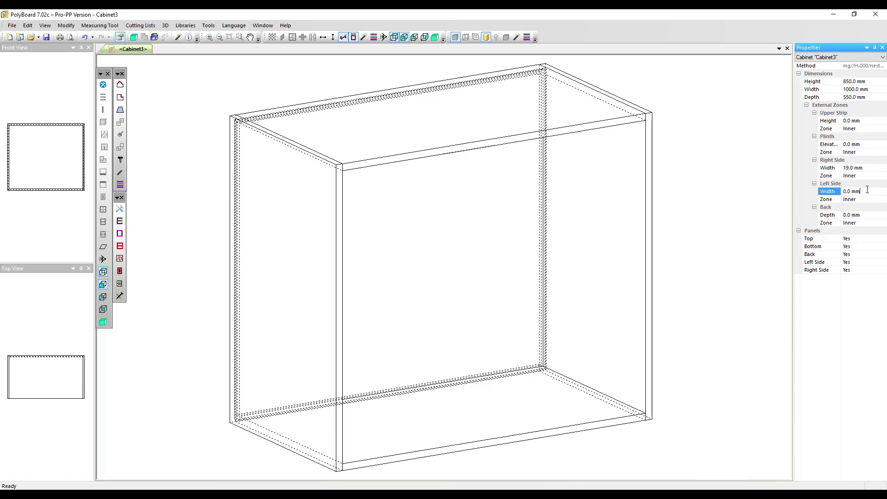
pyautogui.write('19.0')
pyautogui.press('Return')
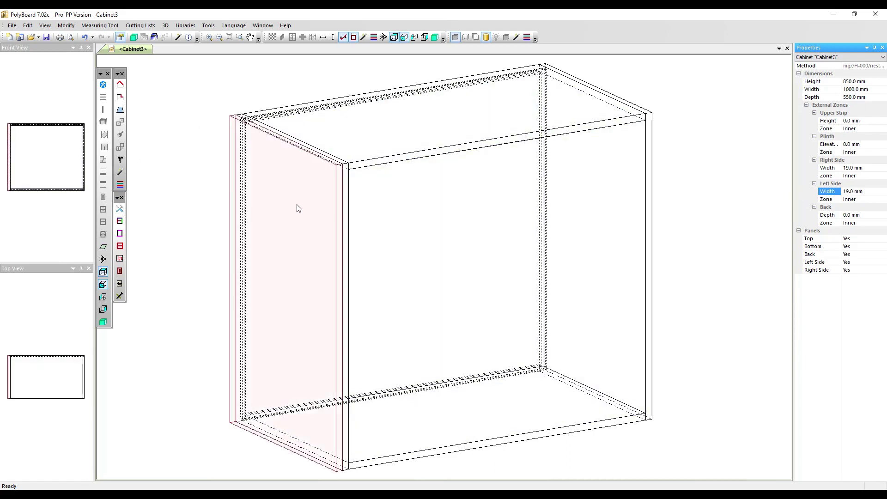
# Fill the left side zone with an Upright 5 panel.
pyautogui.click(298, 208)
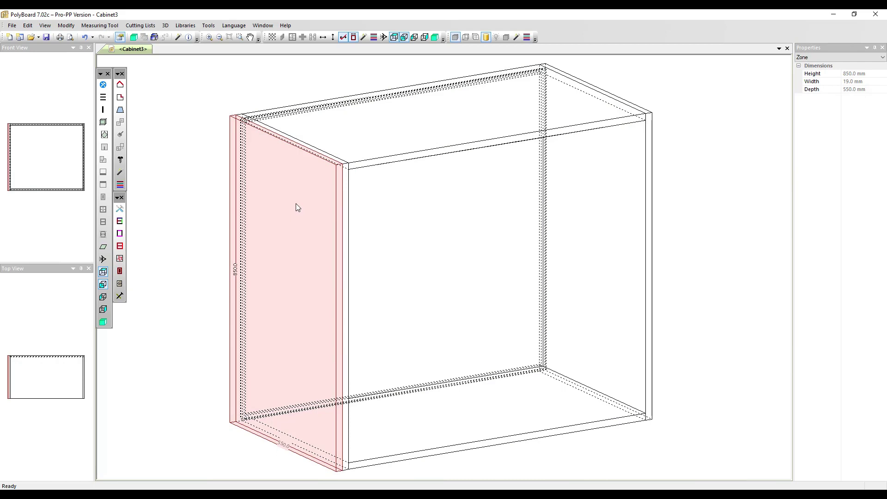
pyautogui.rightClick(296, 206)
pyautogui.click(314, 218)
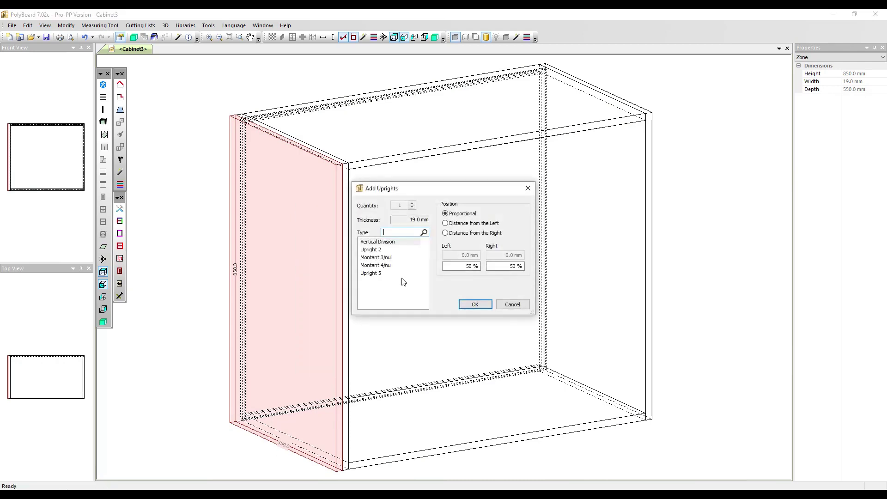
pyautogui.click(372, 274)
pyautogui.click(485, 308)
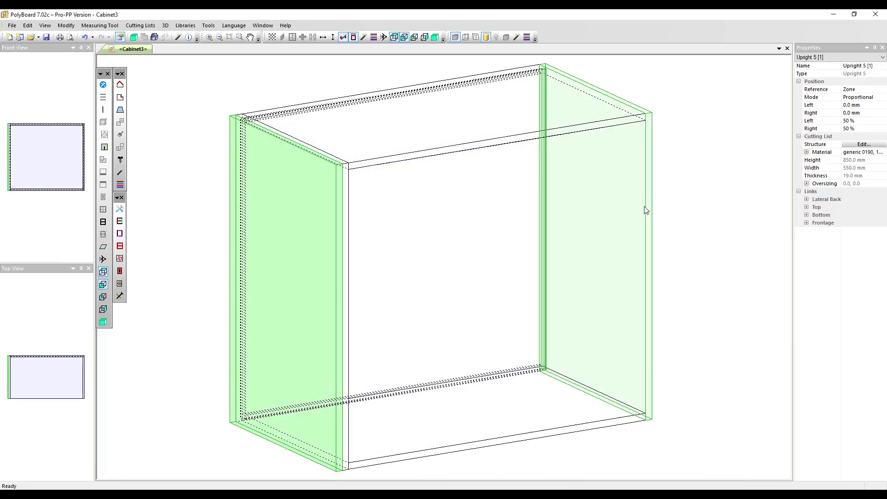
# Fill the right side zone with an Upright 5 panel and show the 3D view.
pyautogui.click(657, 160)
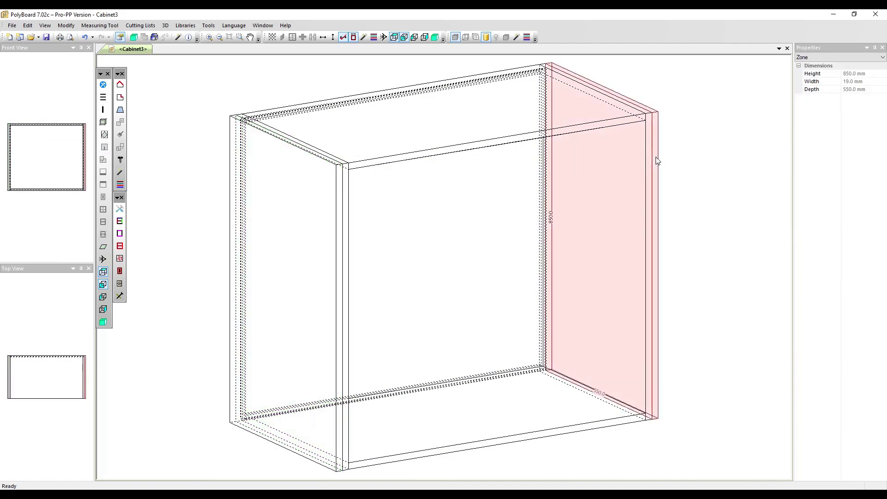
pyautogui.rightClick(657, 161)
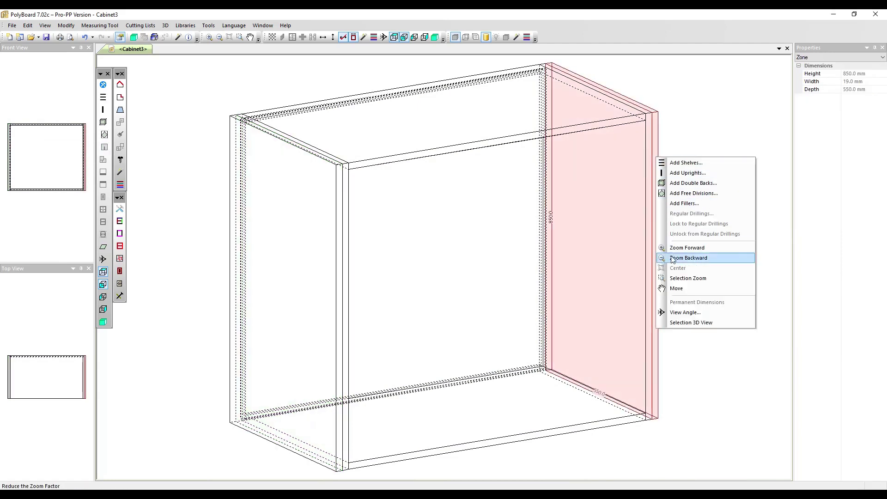
pyautogui.click(679, 173)
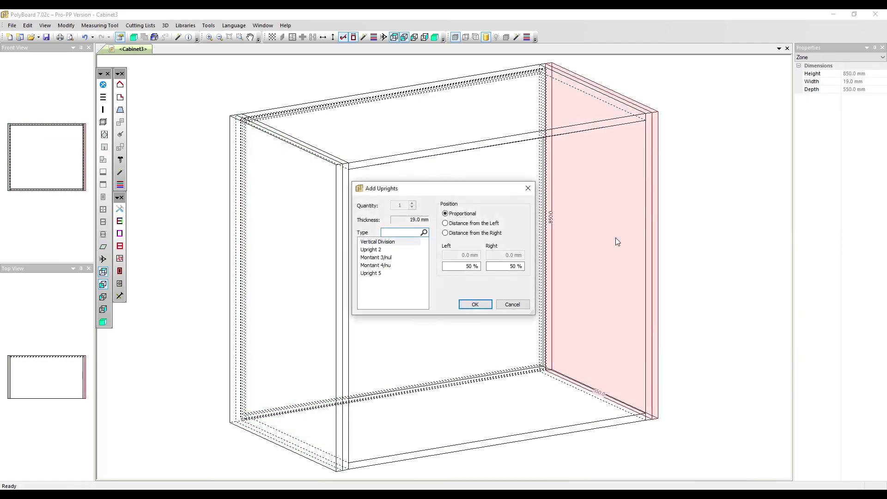
pyautogui.click(370, 273)
pyautogui.click(467, 301)
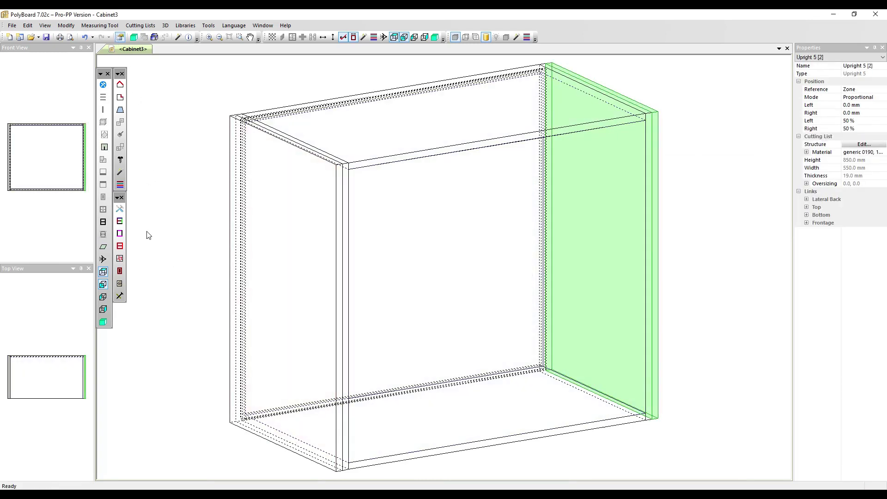
pyautogui.click(134, 37)
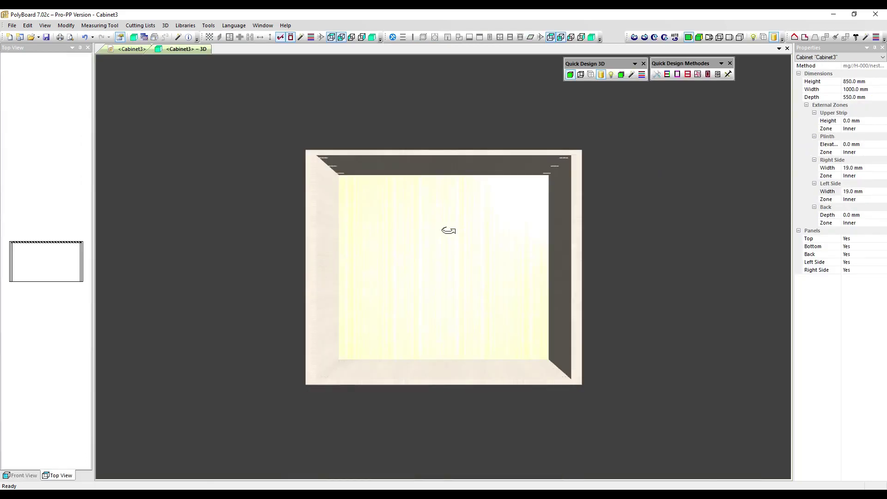
# Add a materials rule giving Division > Upright 5 the generic 0191, 19.0 material across the whole cabinet.
pyautogui.moveTo(446, 227); pyautogui.dragTo(485, 294)
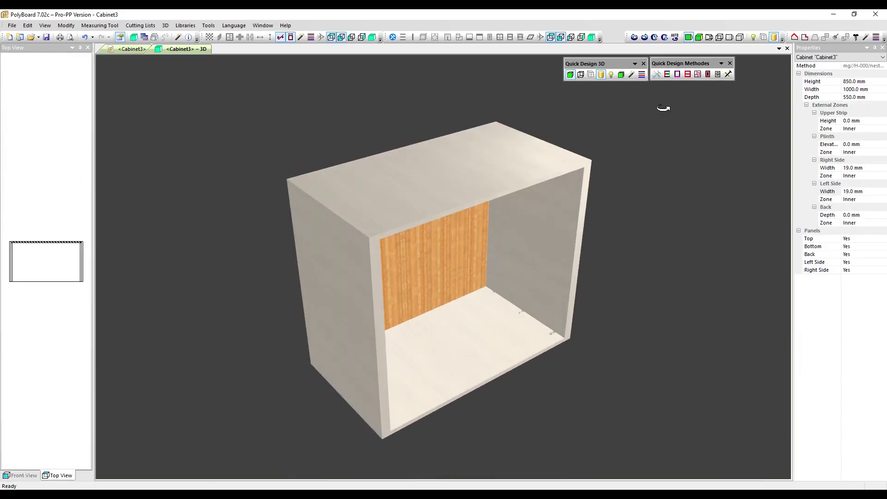
pyautogui.click(666, 74)
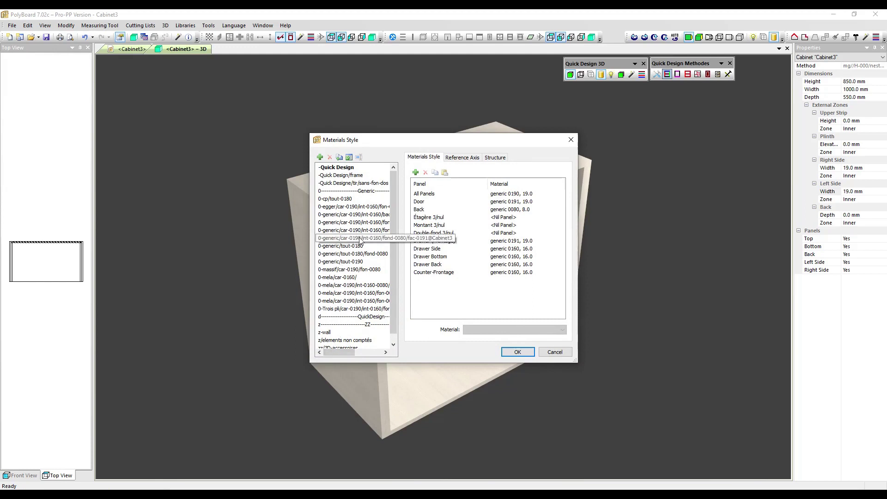
pyautogui.click(416, 173)
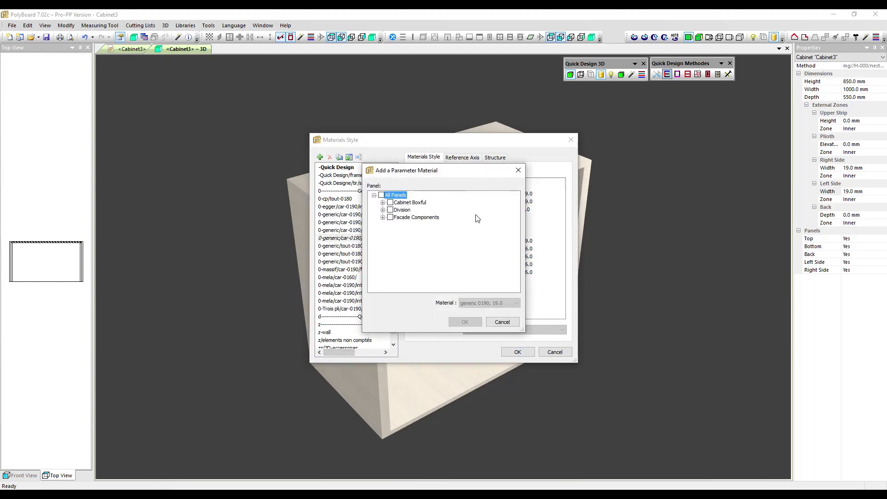
pyautogui.click(383, 210)
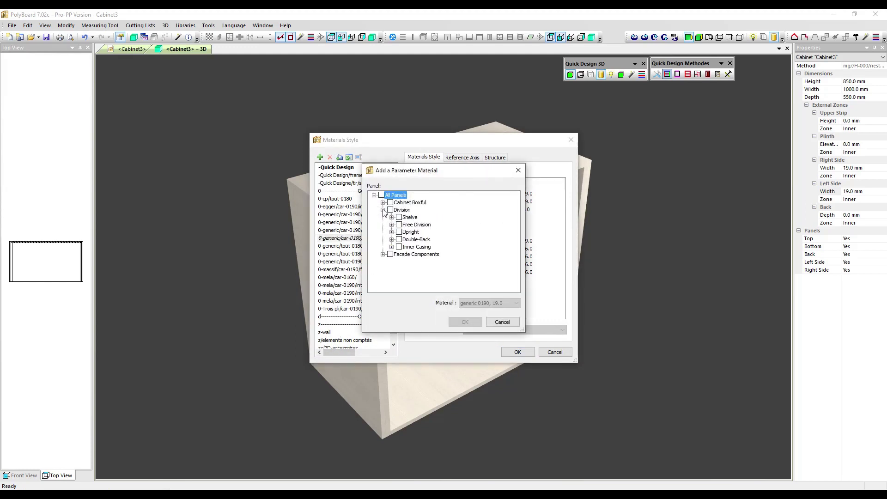
pyautogui.click(392, 232)
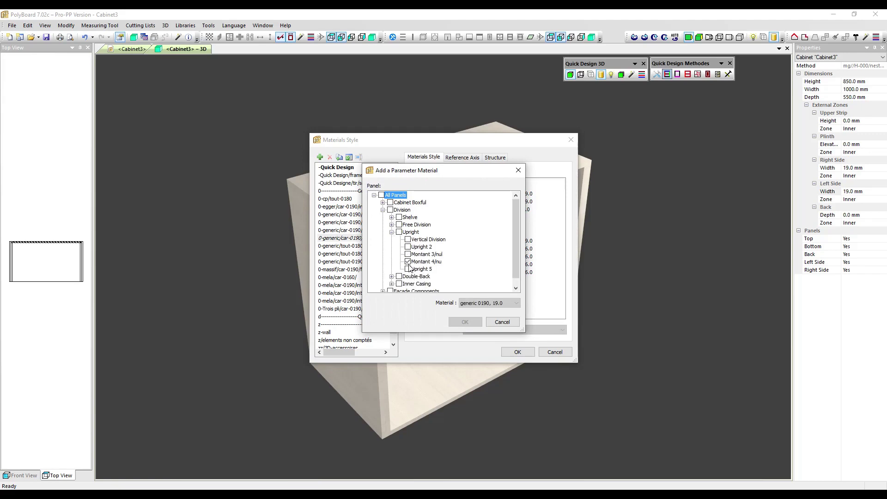
pyautogui.click(408, 269)
pyautogui.click(420, 269)
pyautogui.click(494, 304)
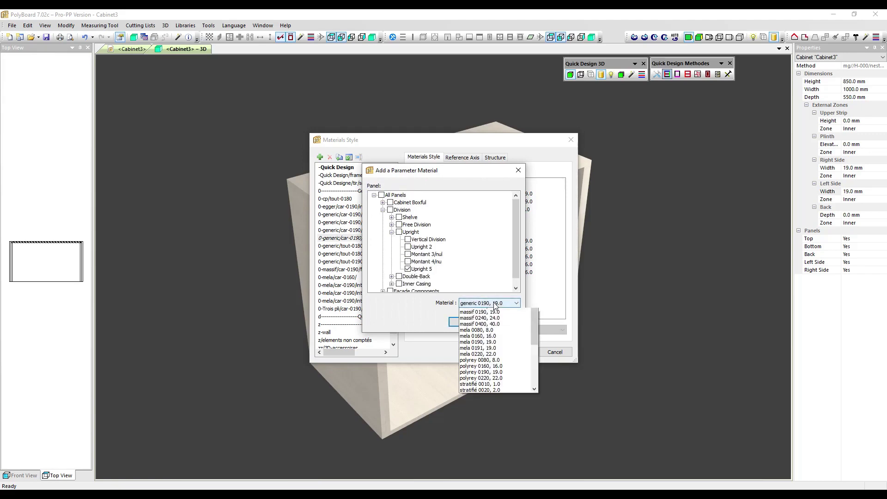
pyautogui.click(468, 319)
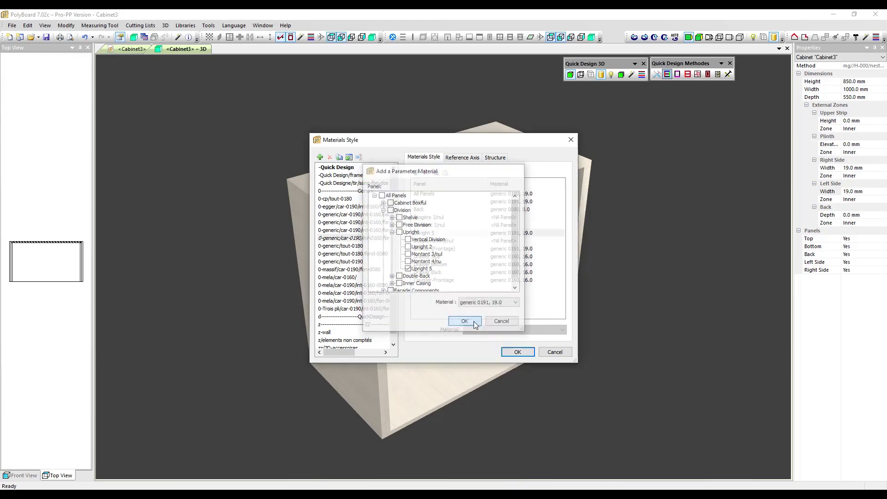
pyautogui.click(465, 321)
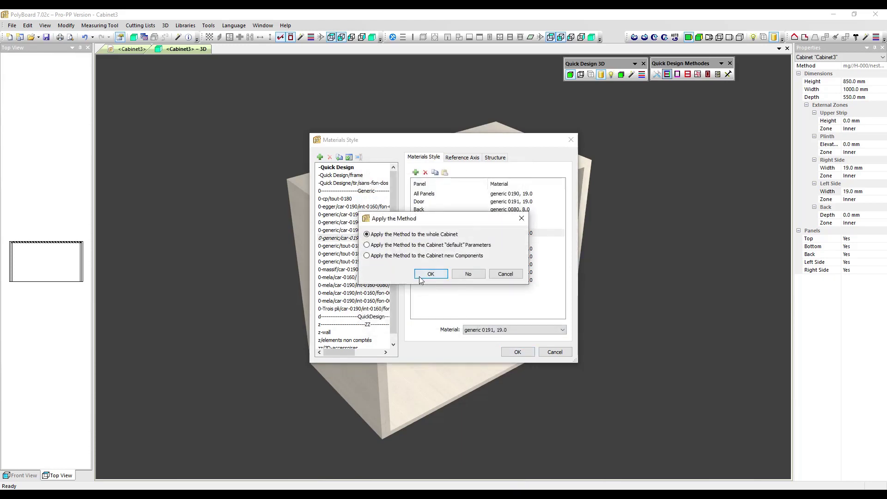
pyautogui.click(421, 275)
pyautogui.moveTo(481, 253); pyautogui.dragTo(433, 267)
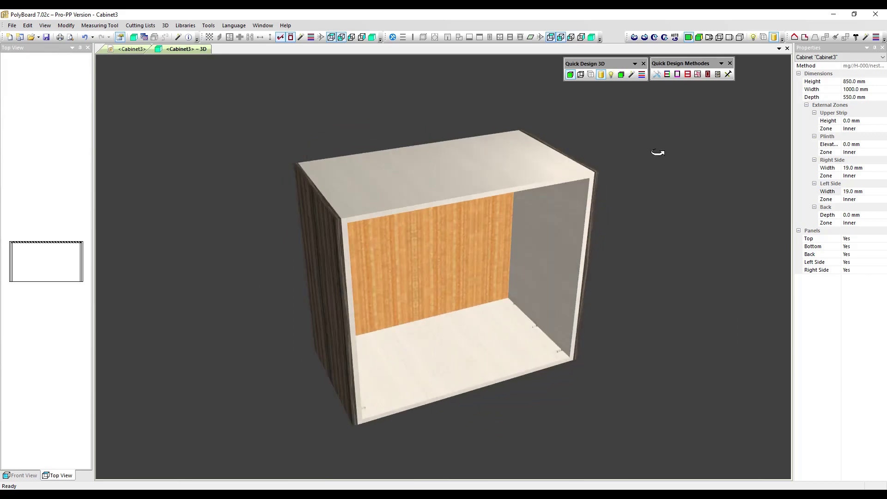
# Apply the 0-chant/tot-010/fac-020/end-pan edging style to all of Cabinet3 and inspect the banding.
pyautogui.click(687, 74)
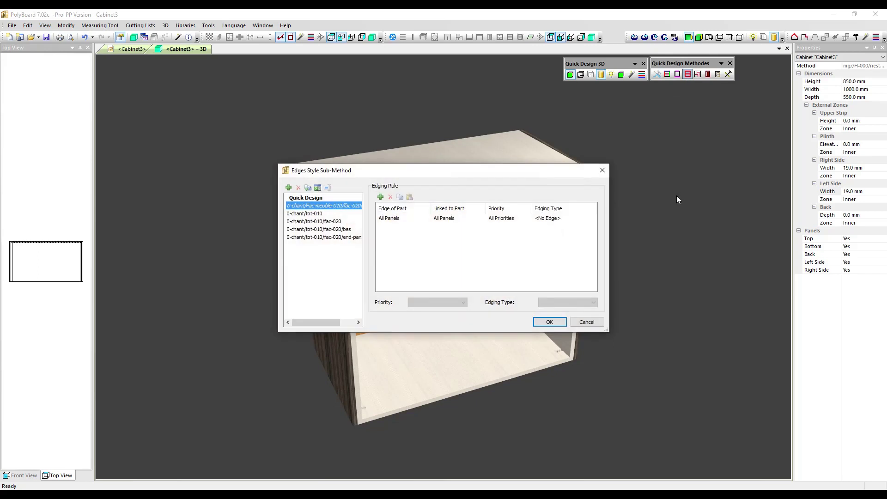
pyautogui.click(337, 237)
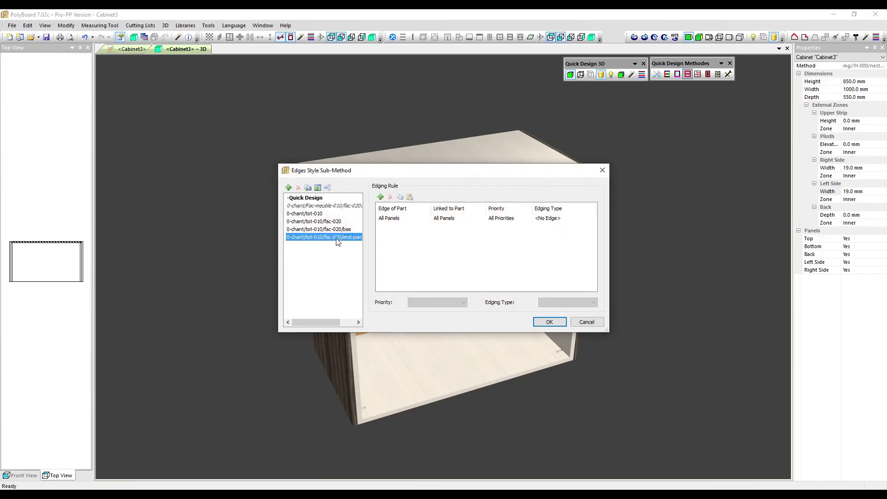
pyautogui.click(549, 322)
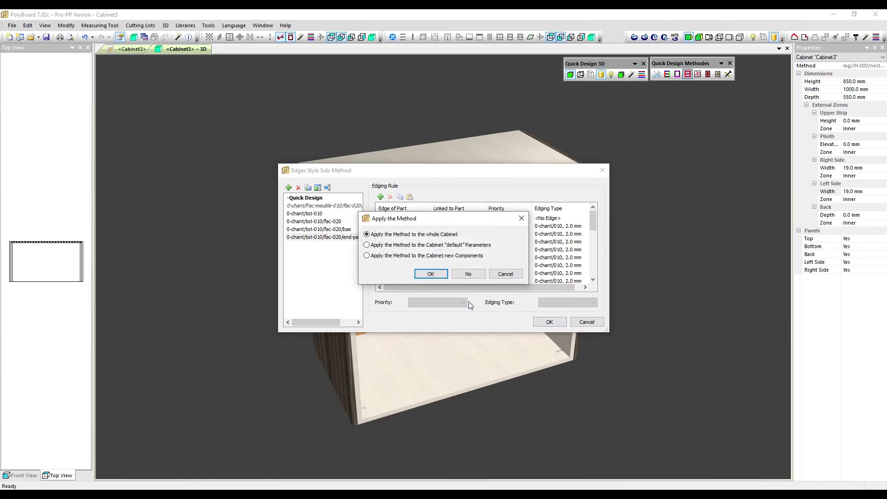
pyautogui.click(431, 274)
pyautogui.moveTo(589, 293); pyautogui.dragTo(385, 303)
pyautogui.moveTo(337, 368); pyautogui.dragTo(604, 357)
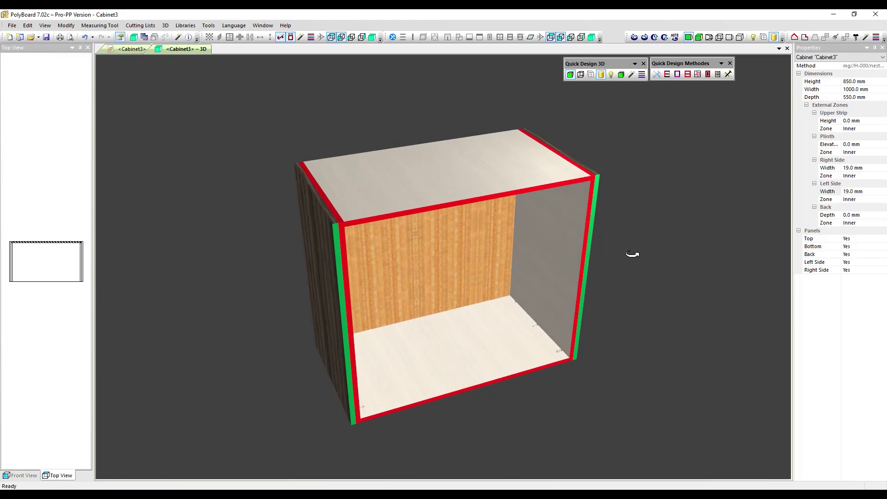